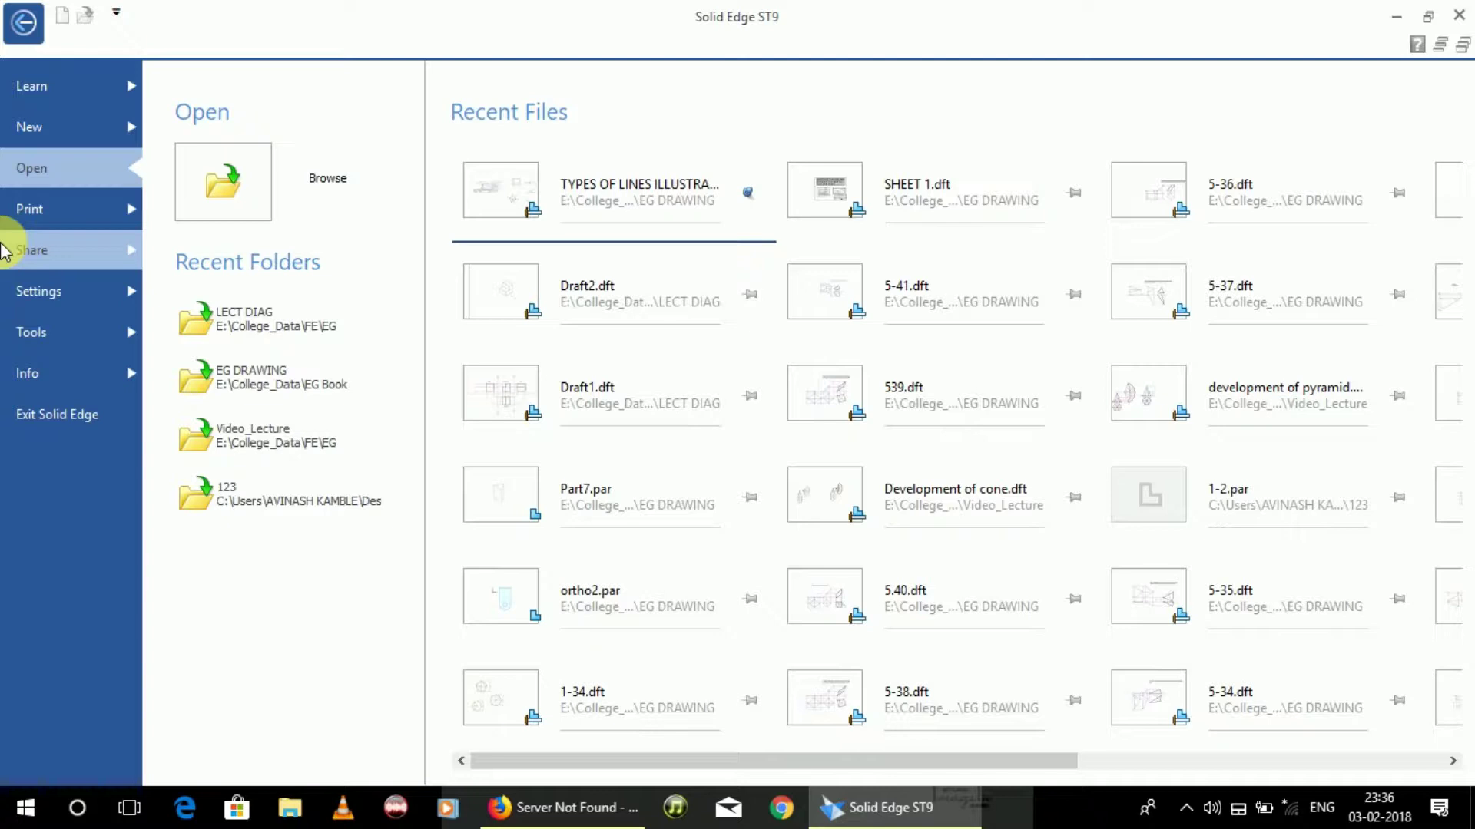
Create a new part document, Part3, from the ISO Metric 'iso metric part.par' template
left_click(30, 132)
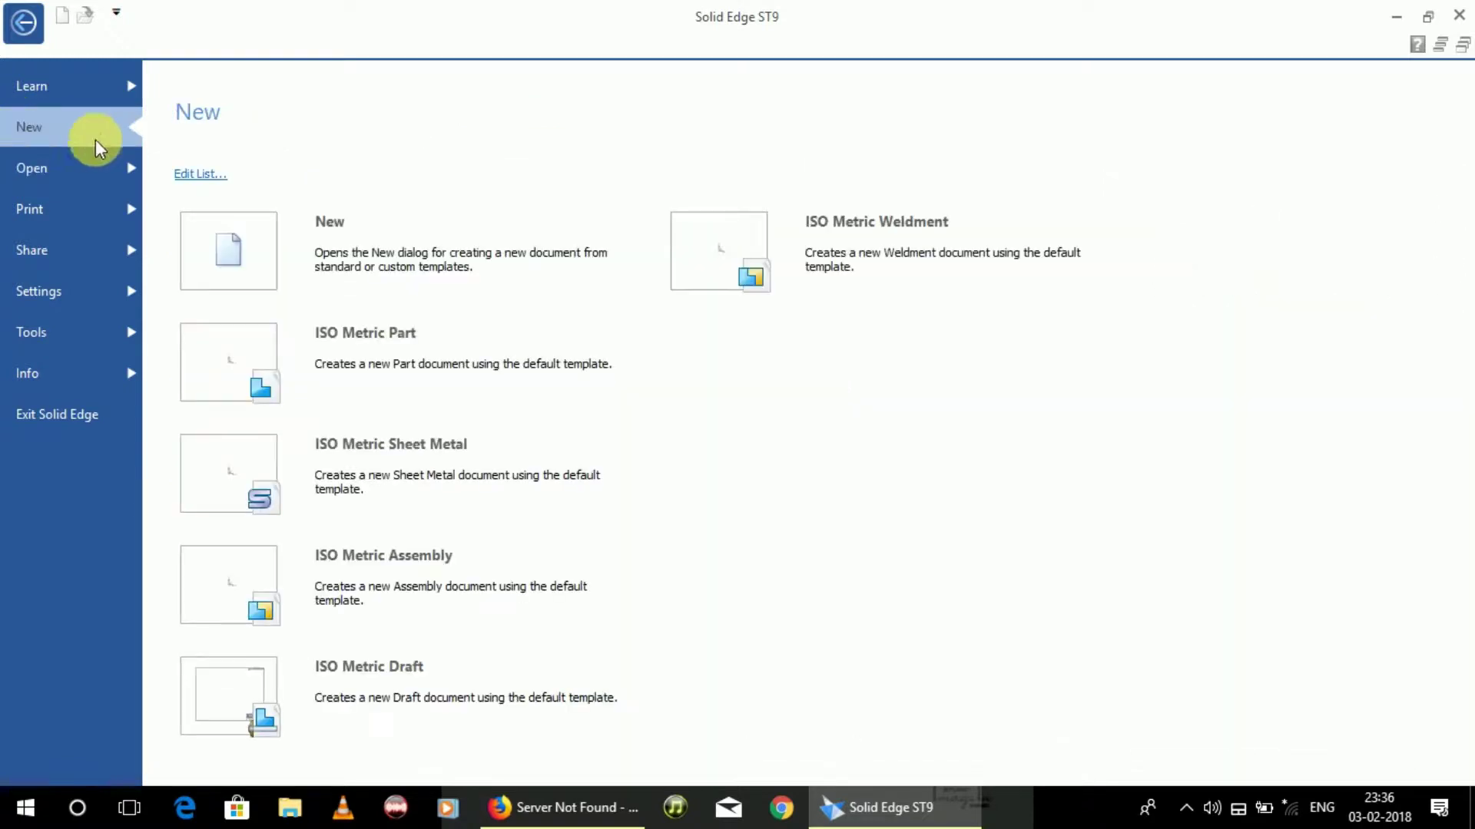
left_click(276, 247)
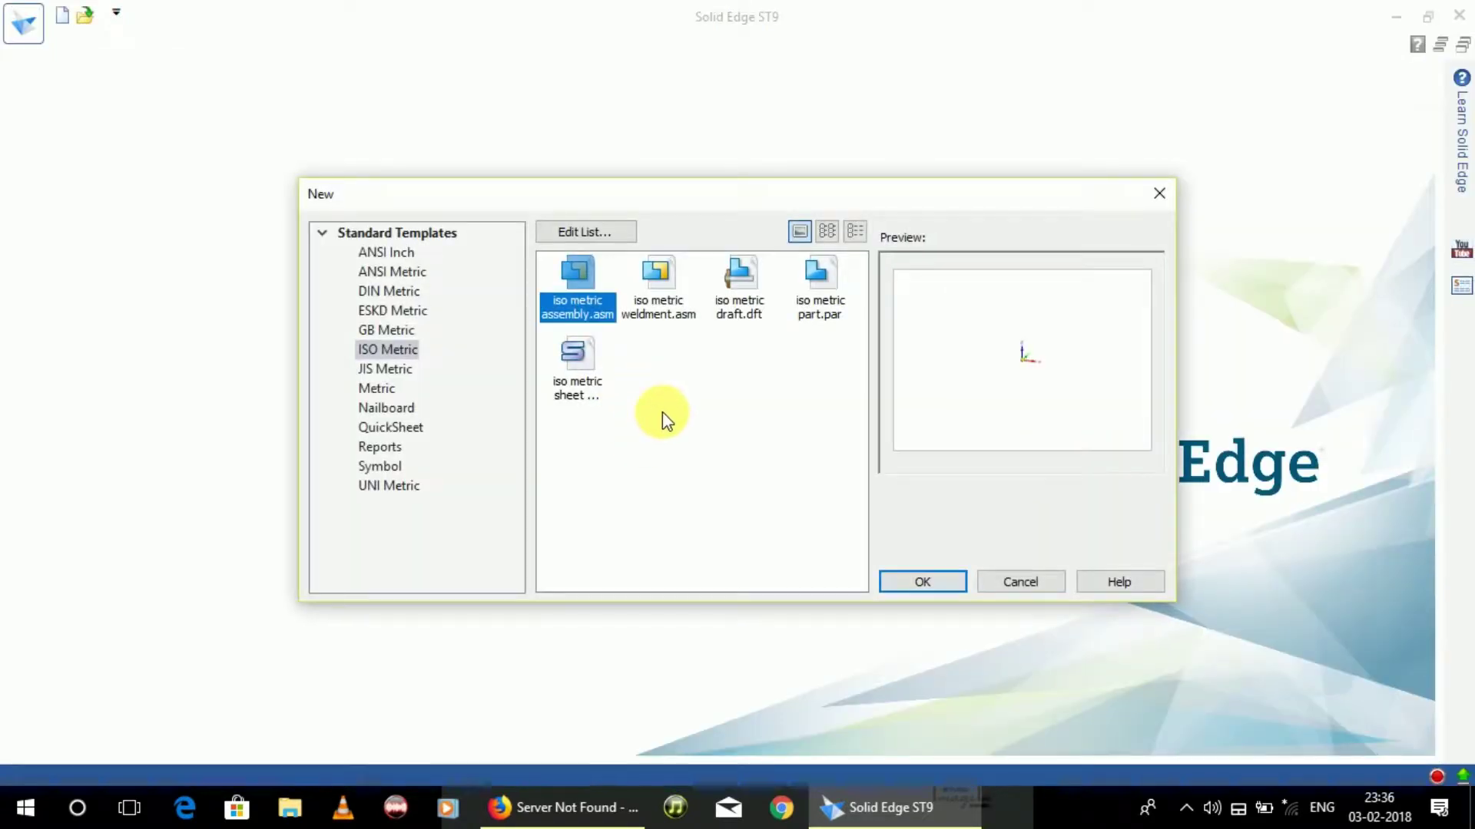
left_click(823, 282)
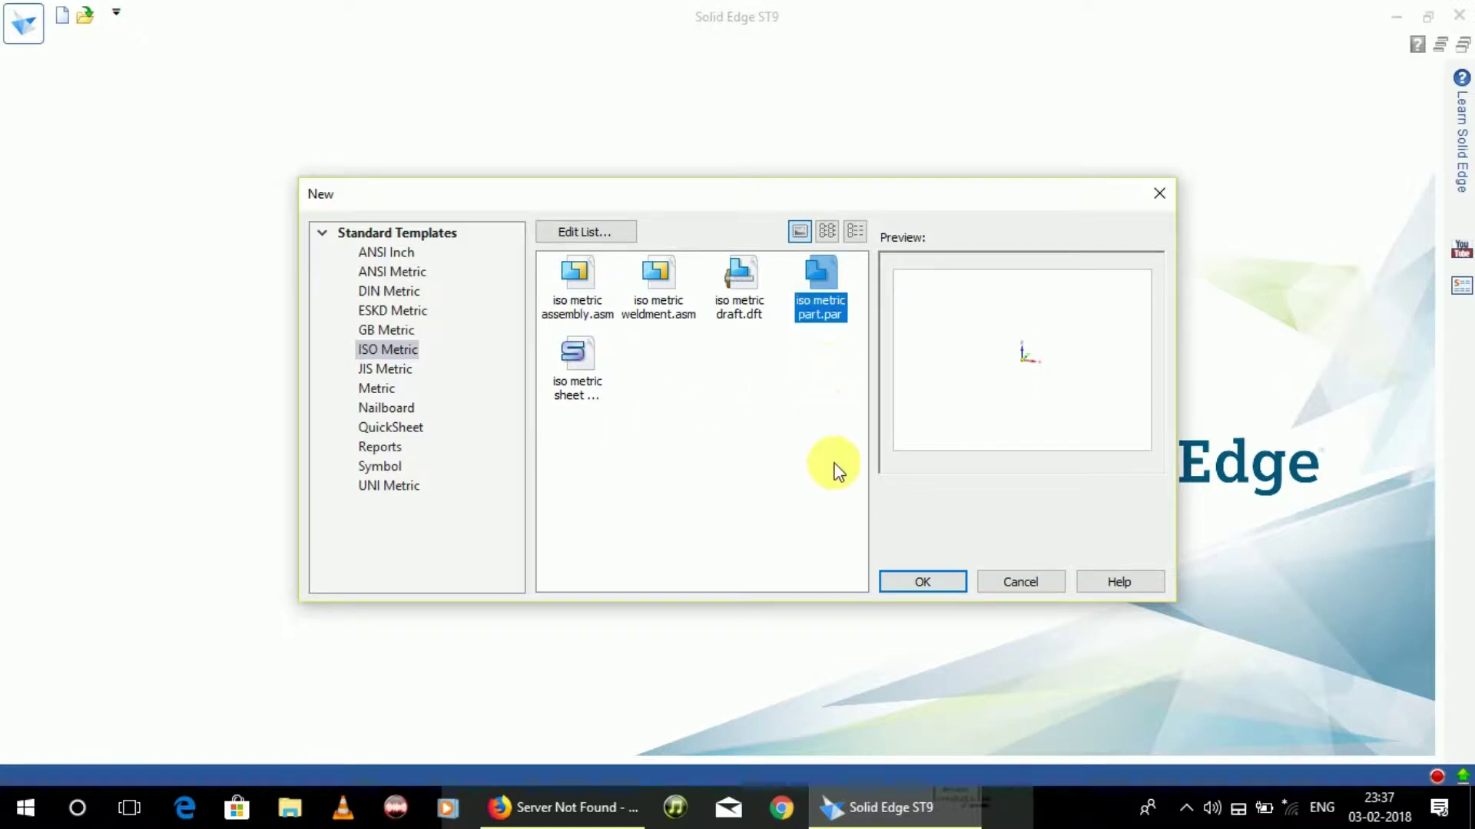
left_click(929, 582)
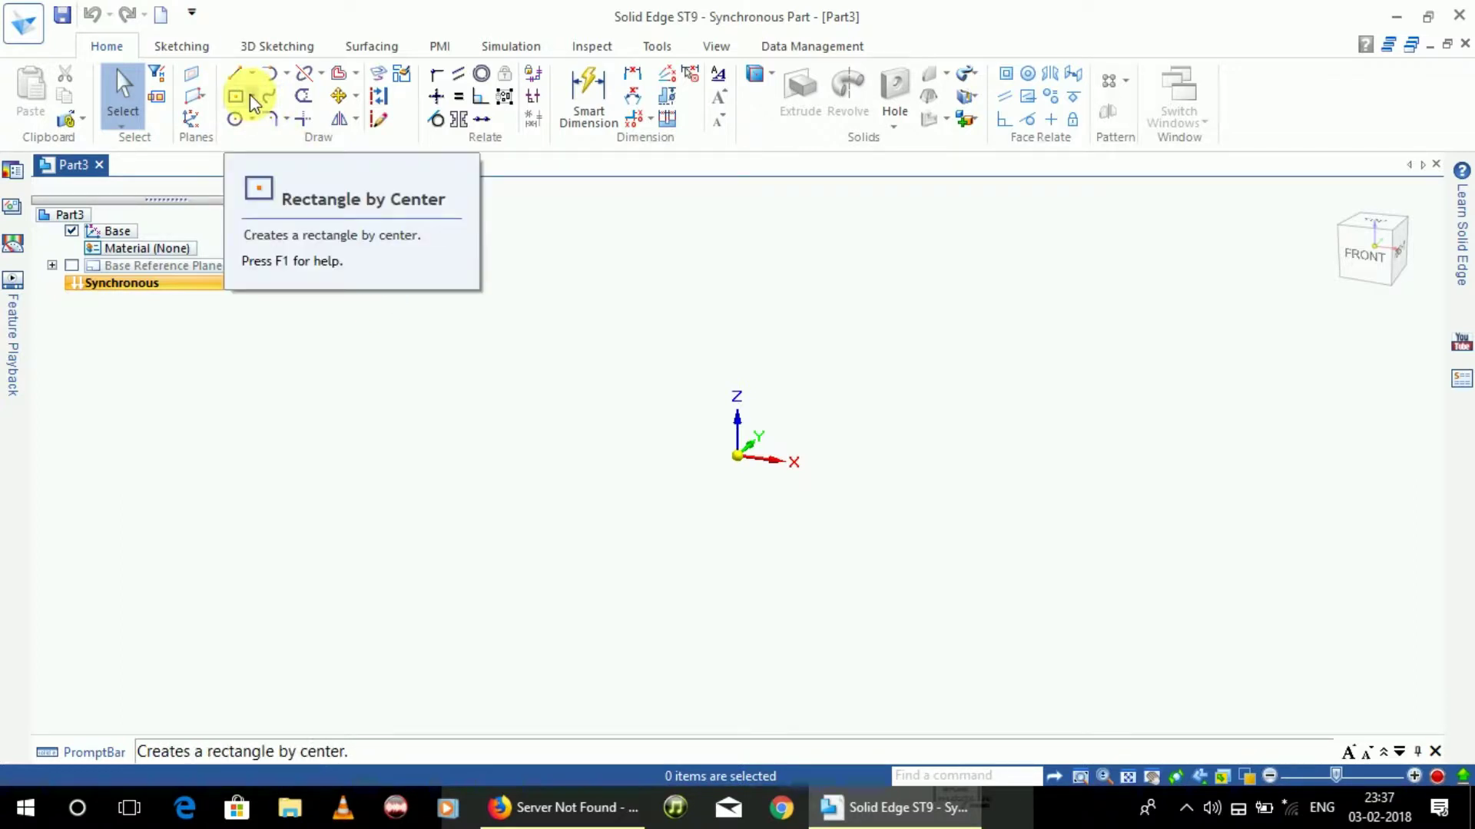
Sketch a centre-point rectangle about 141.57 x 72.38 mm at the origin on the locked base plane
left_click(252, 96)
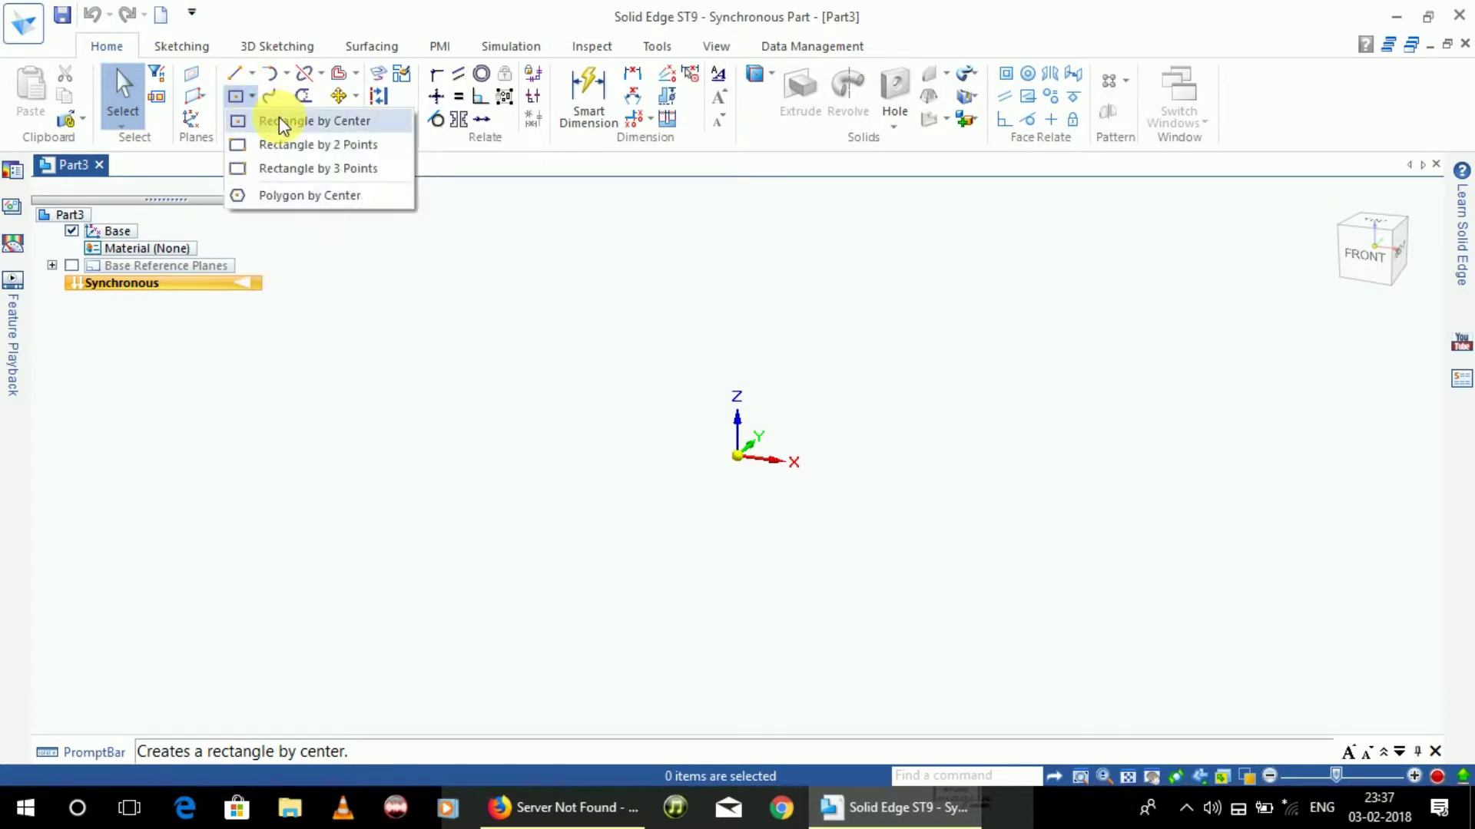
left_click(284, 122)
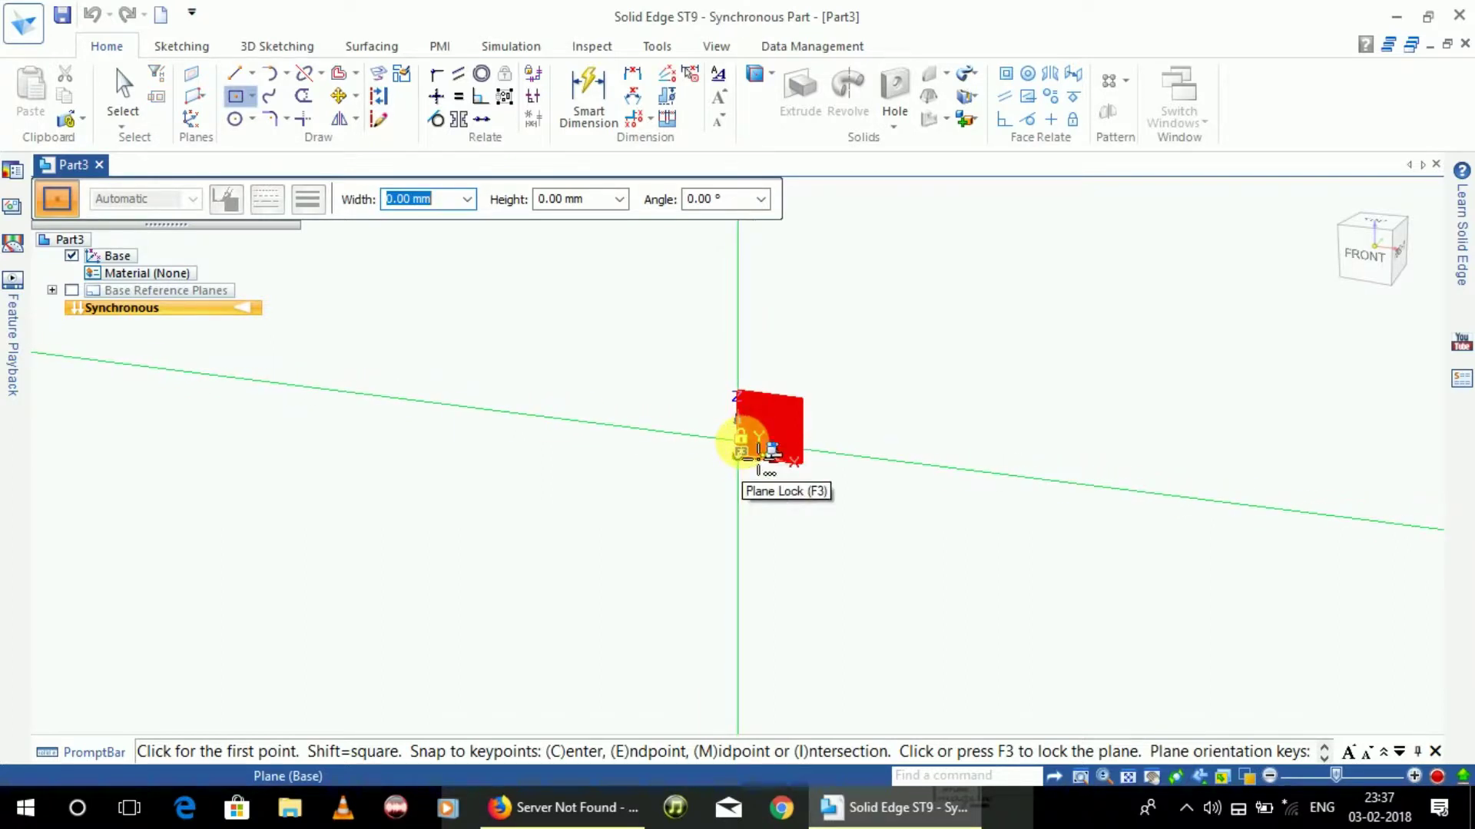
key("F3")
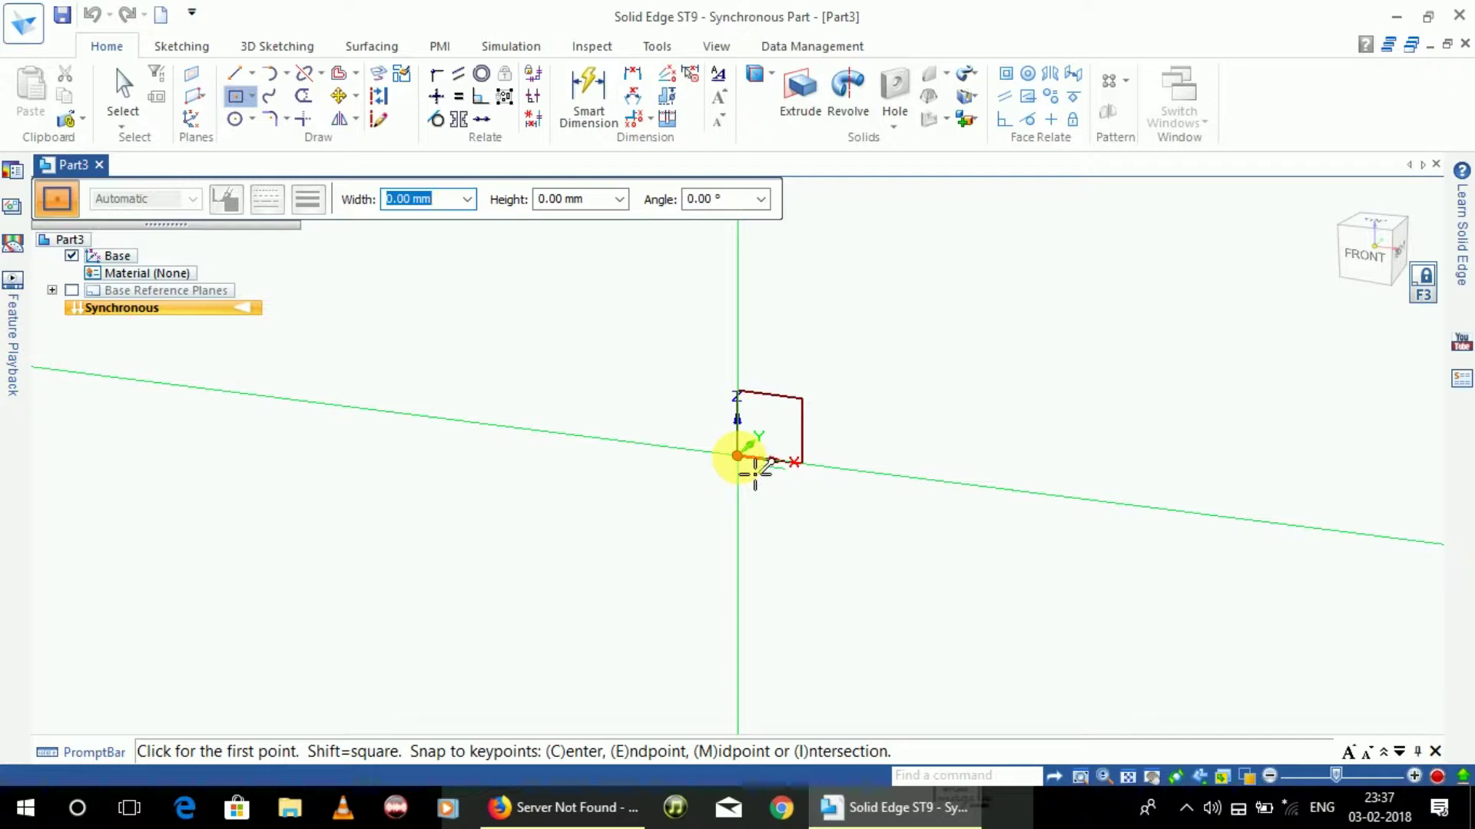
left_click(737, 456)
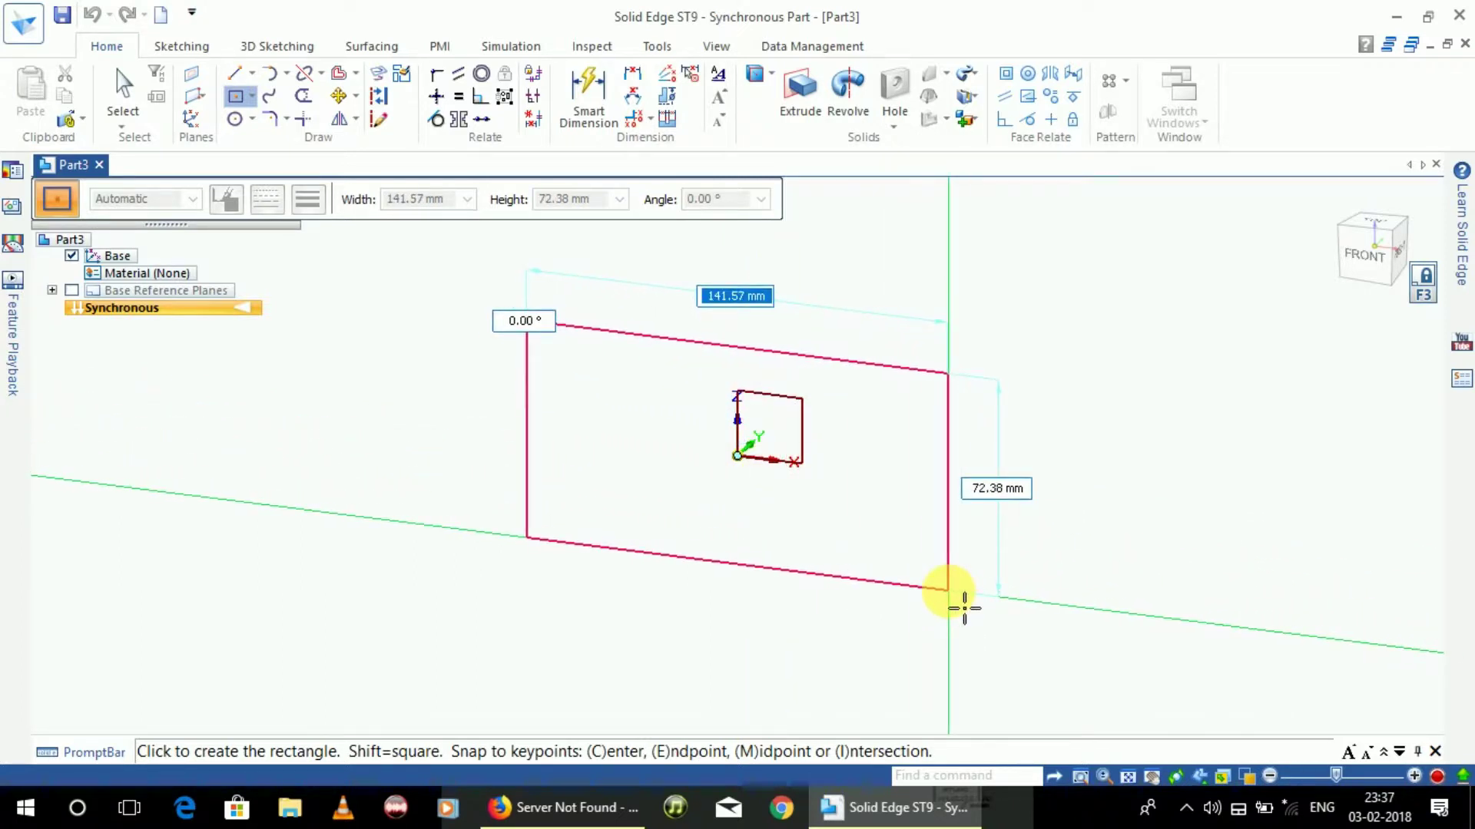
left_click(949, 591)
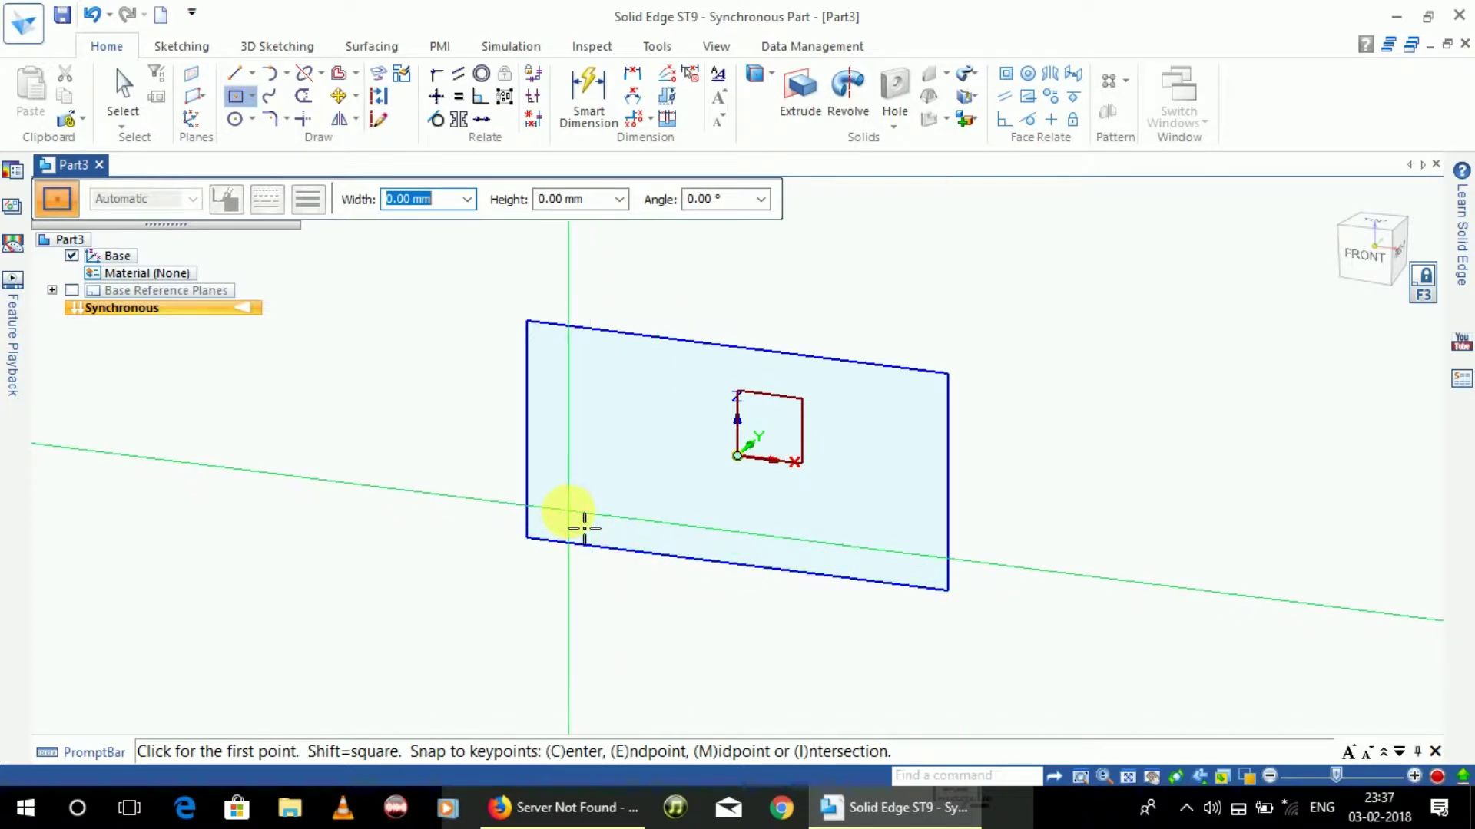
key("Escape")
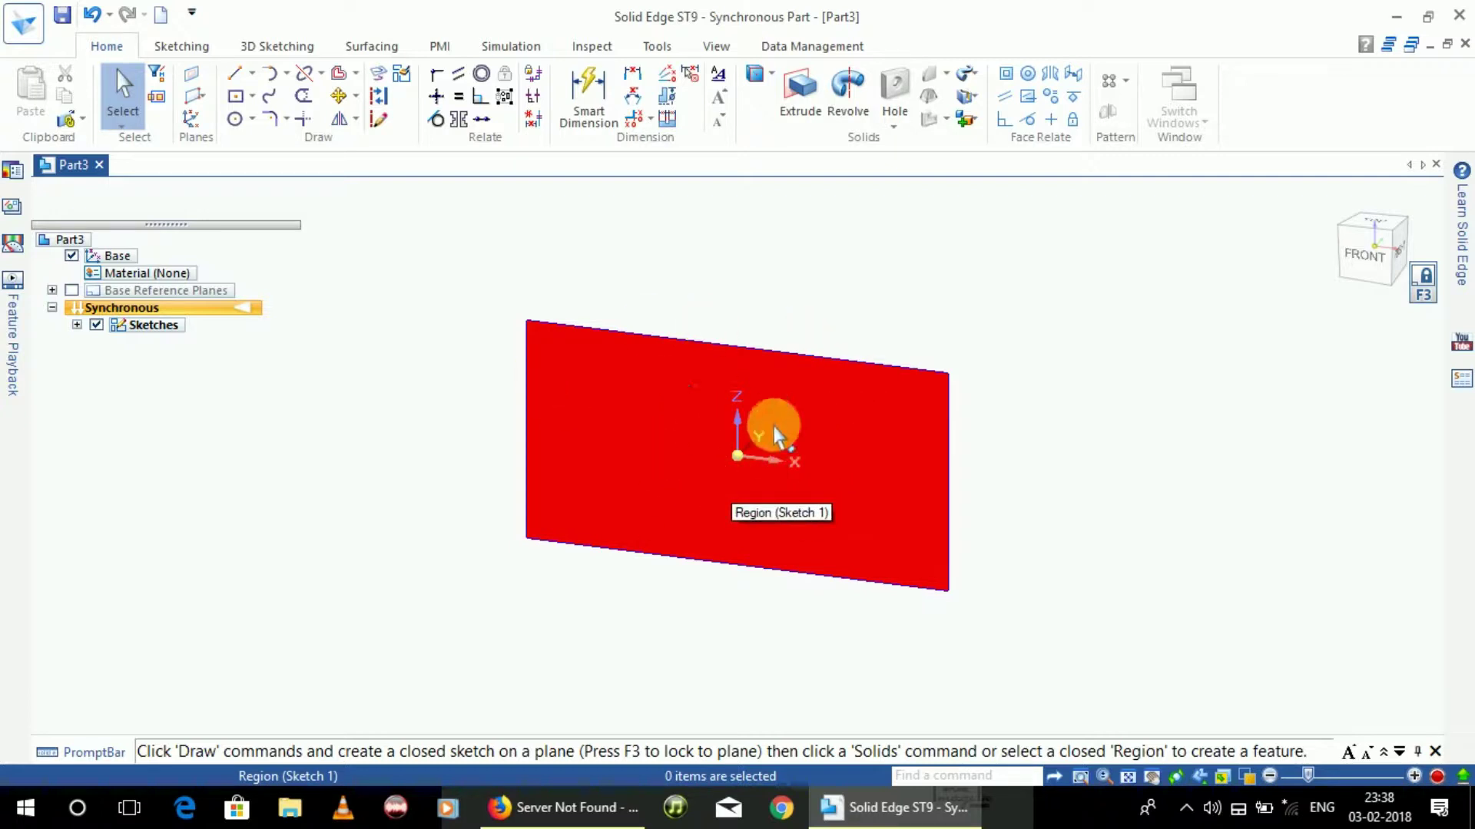
Select the rectangle region and start a symmetric extrusion from it
left_click(665, 471)
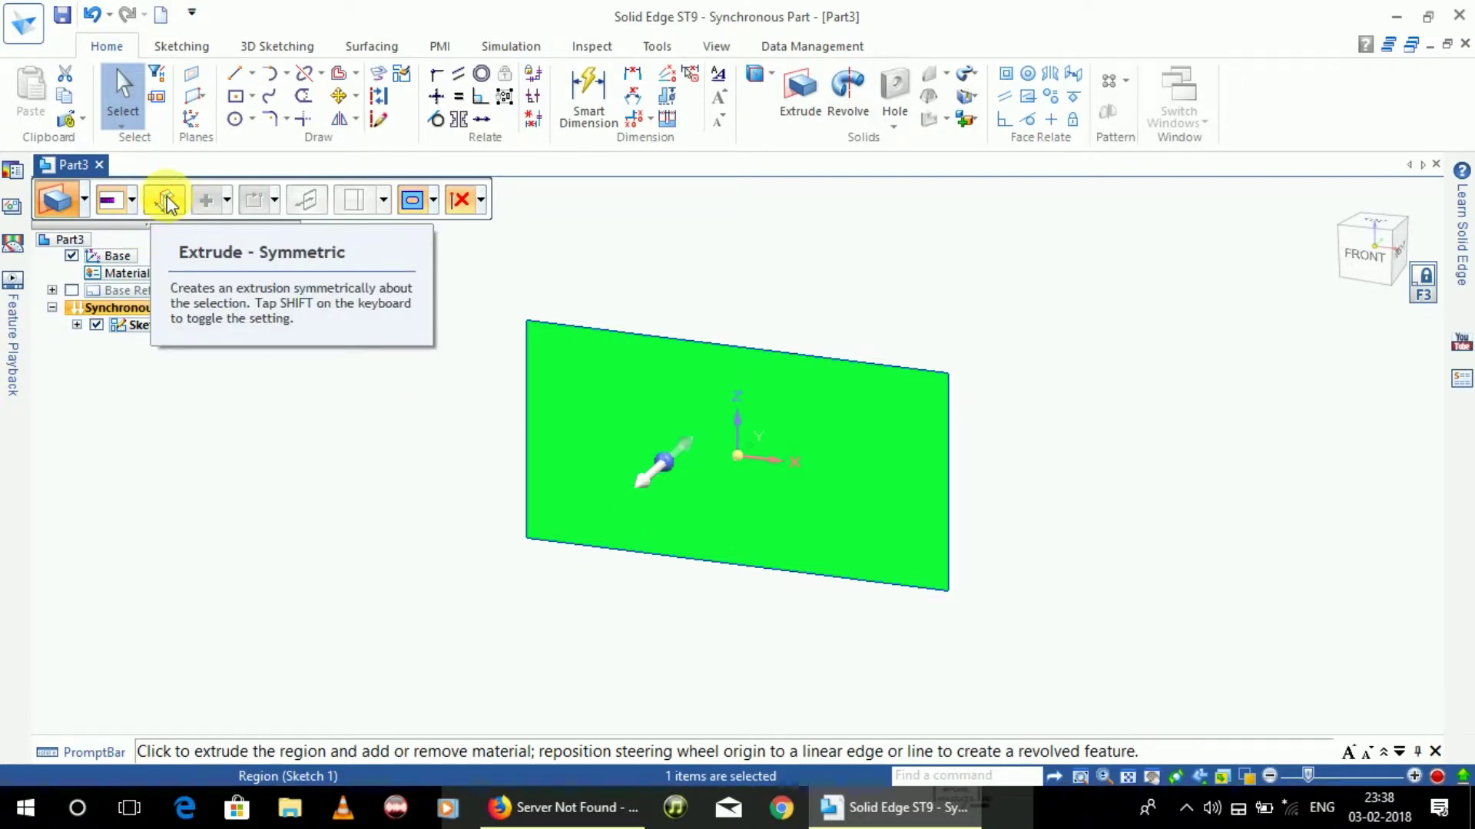
left_click(166, 201)
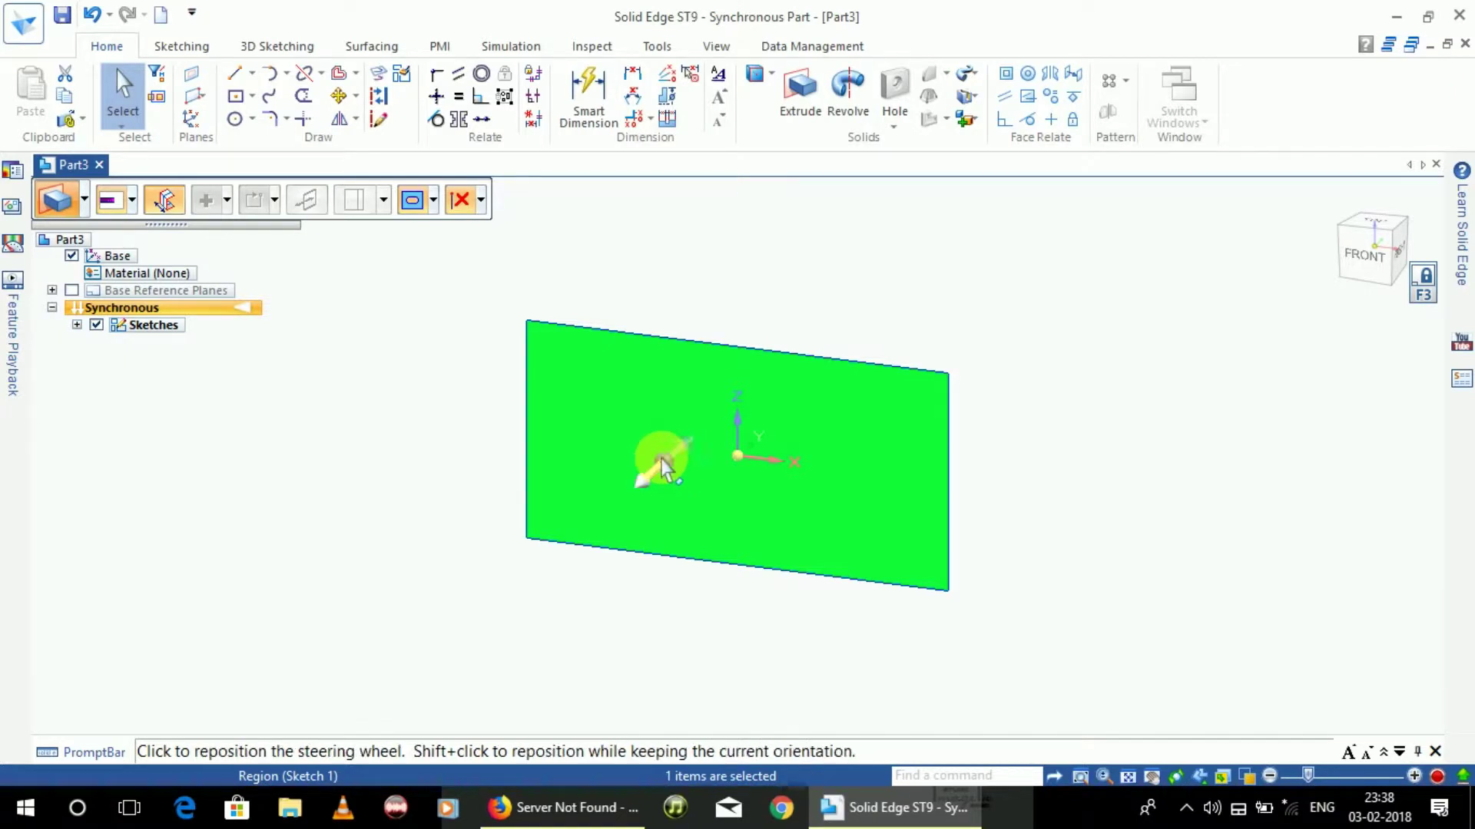
left_click(665, 467)
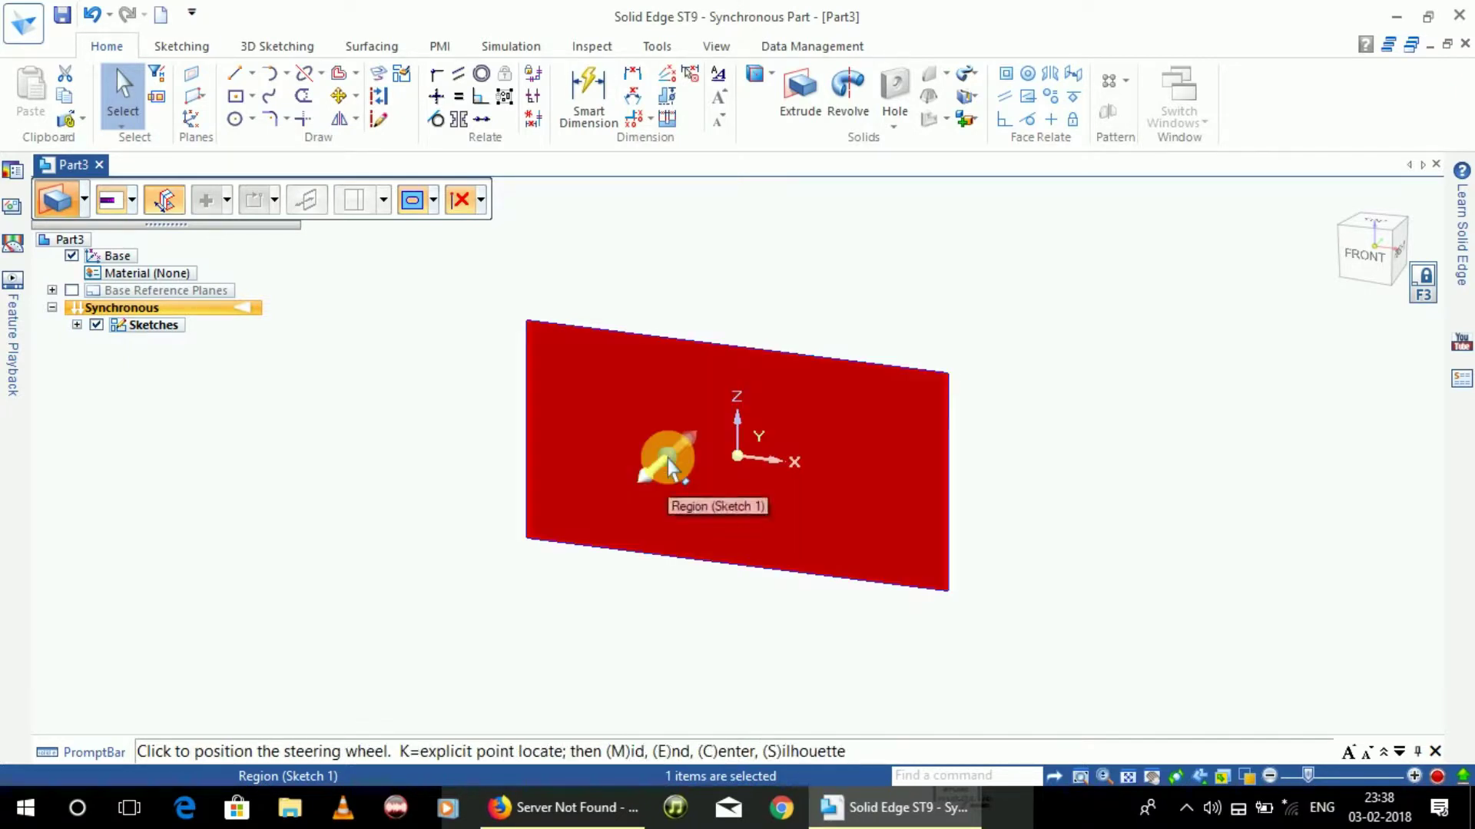
left_click(669, 476)
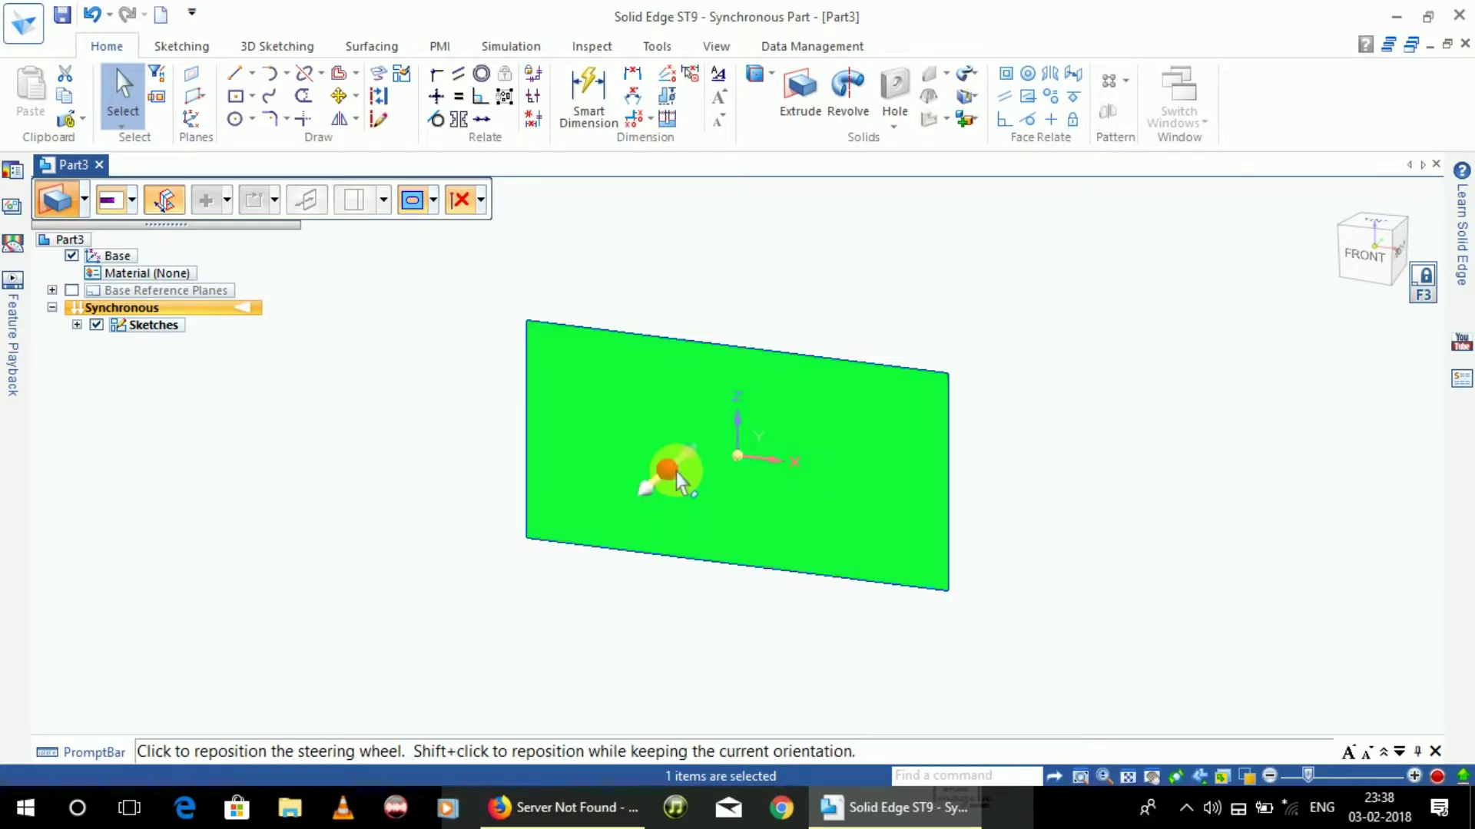
left_click(649, 480)
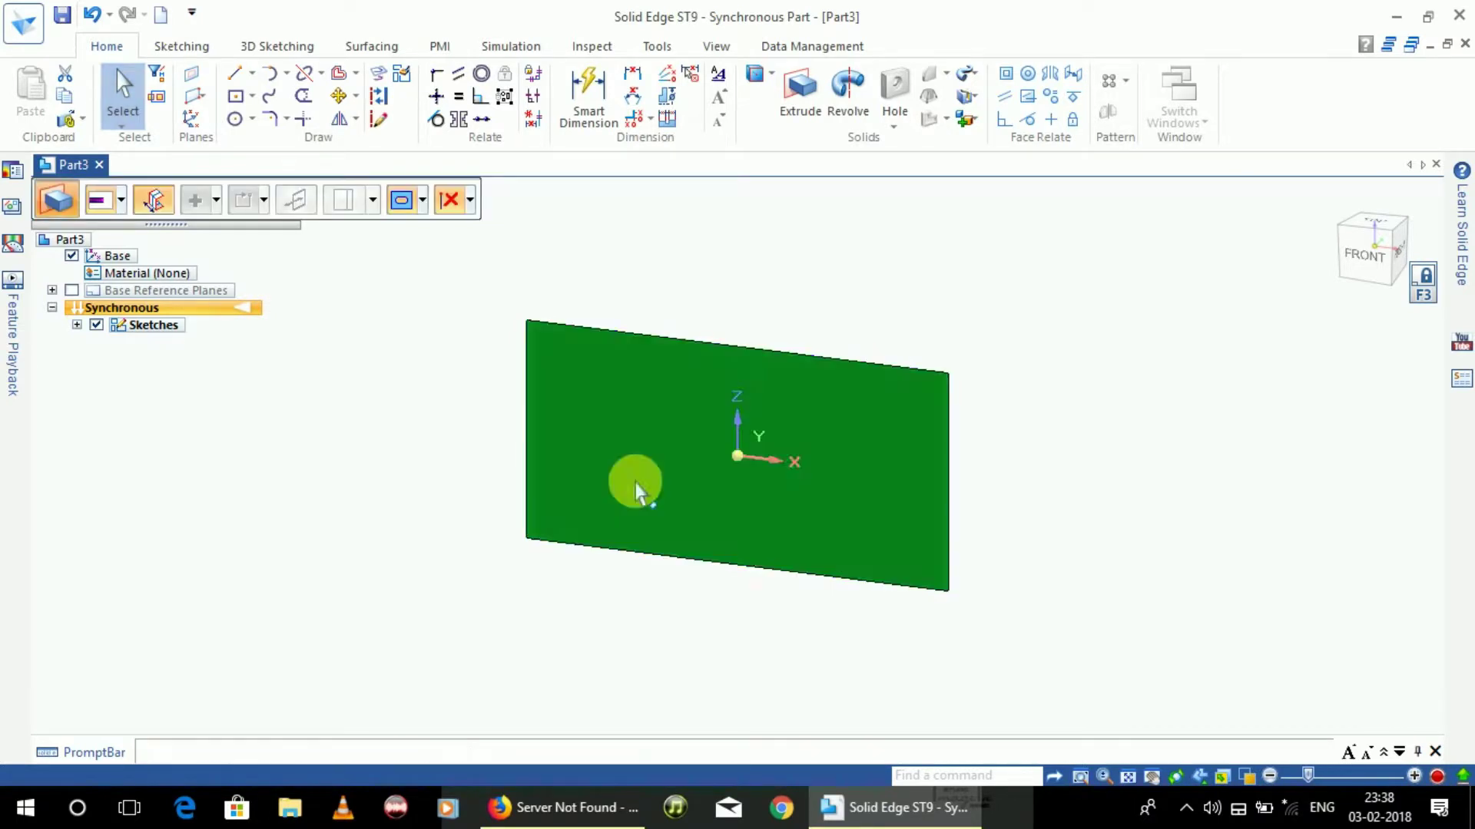
left_click(636, 491)
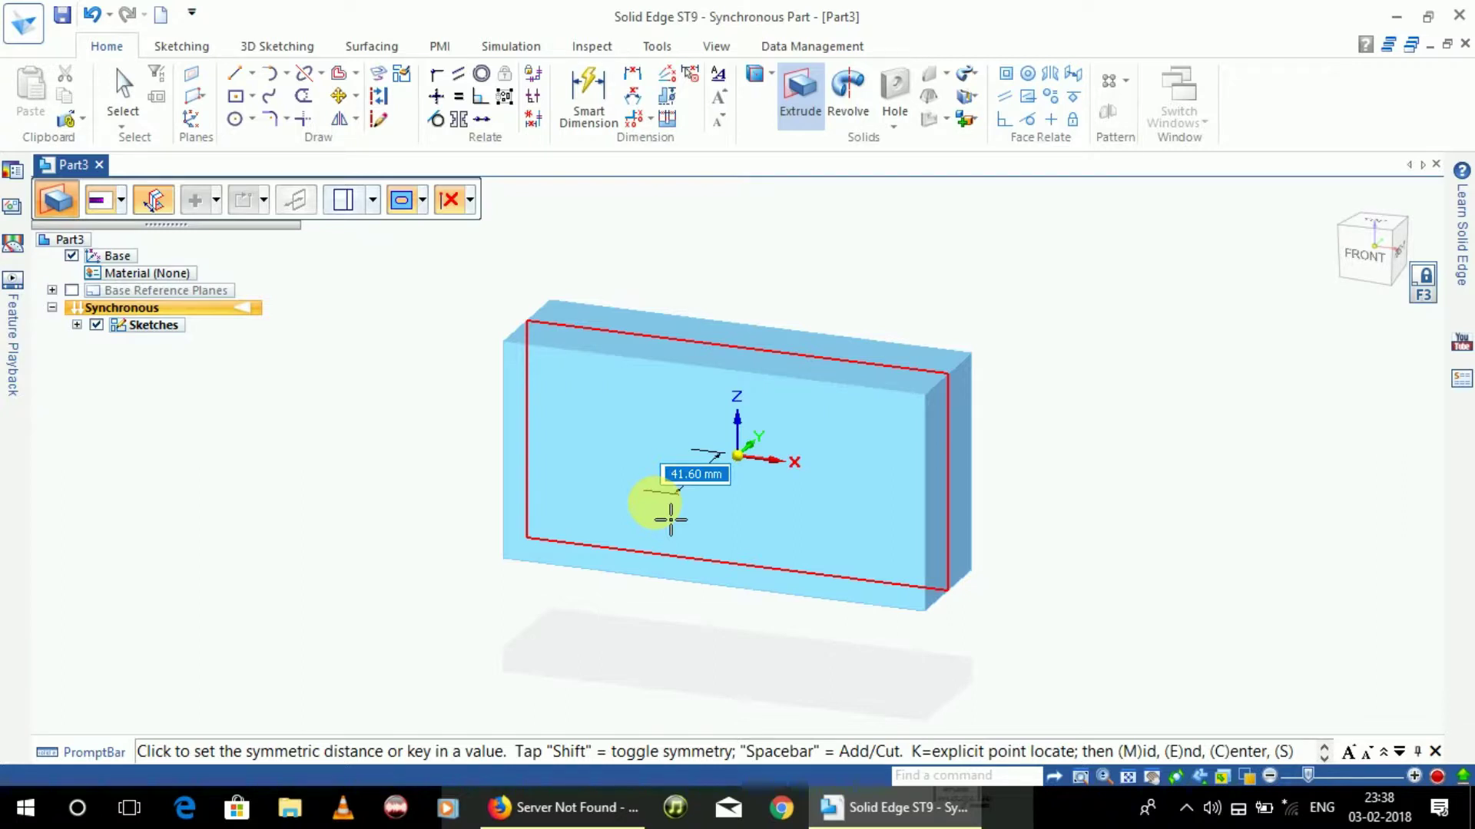
Finish the 30 mm symmetric extrusion and dimension the block's top edge to 100 mm
type("30")
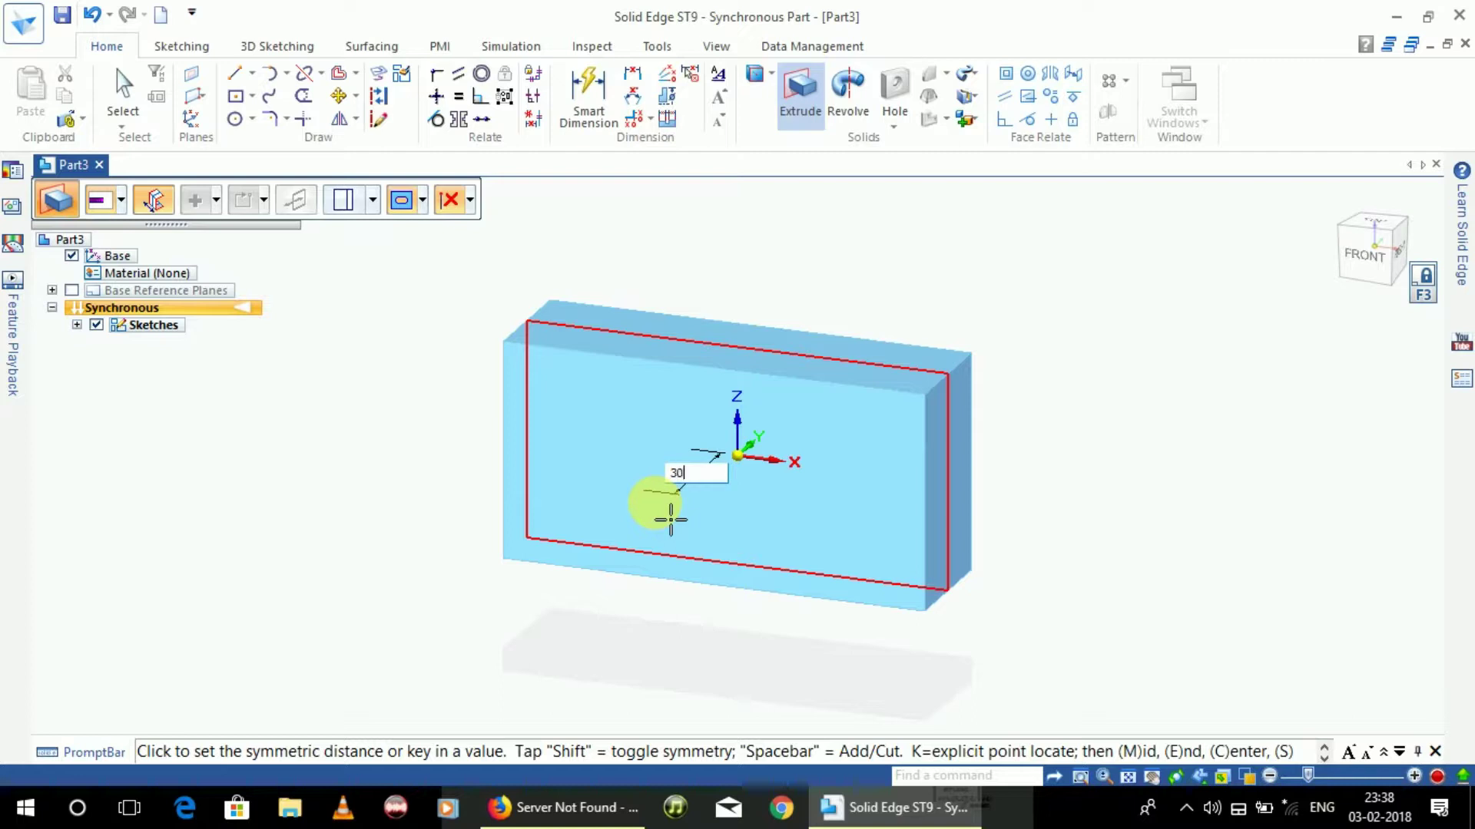
key("Return")
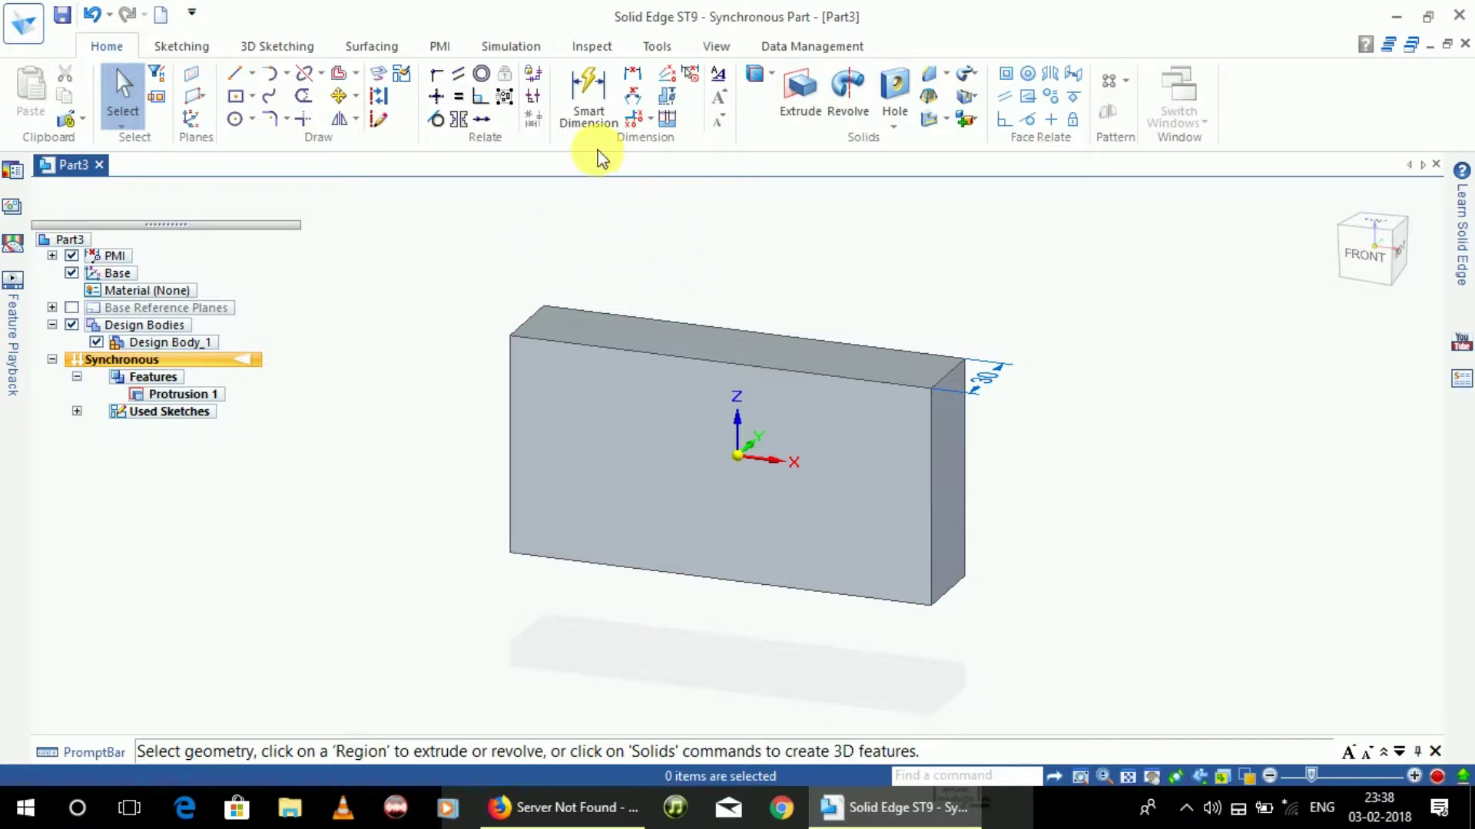
left_click(599, 94)
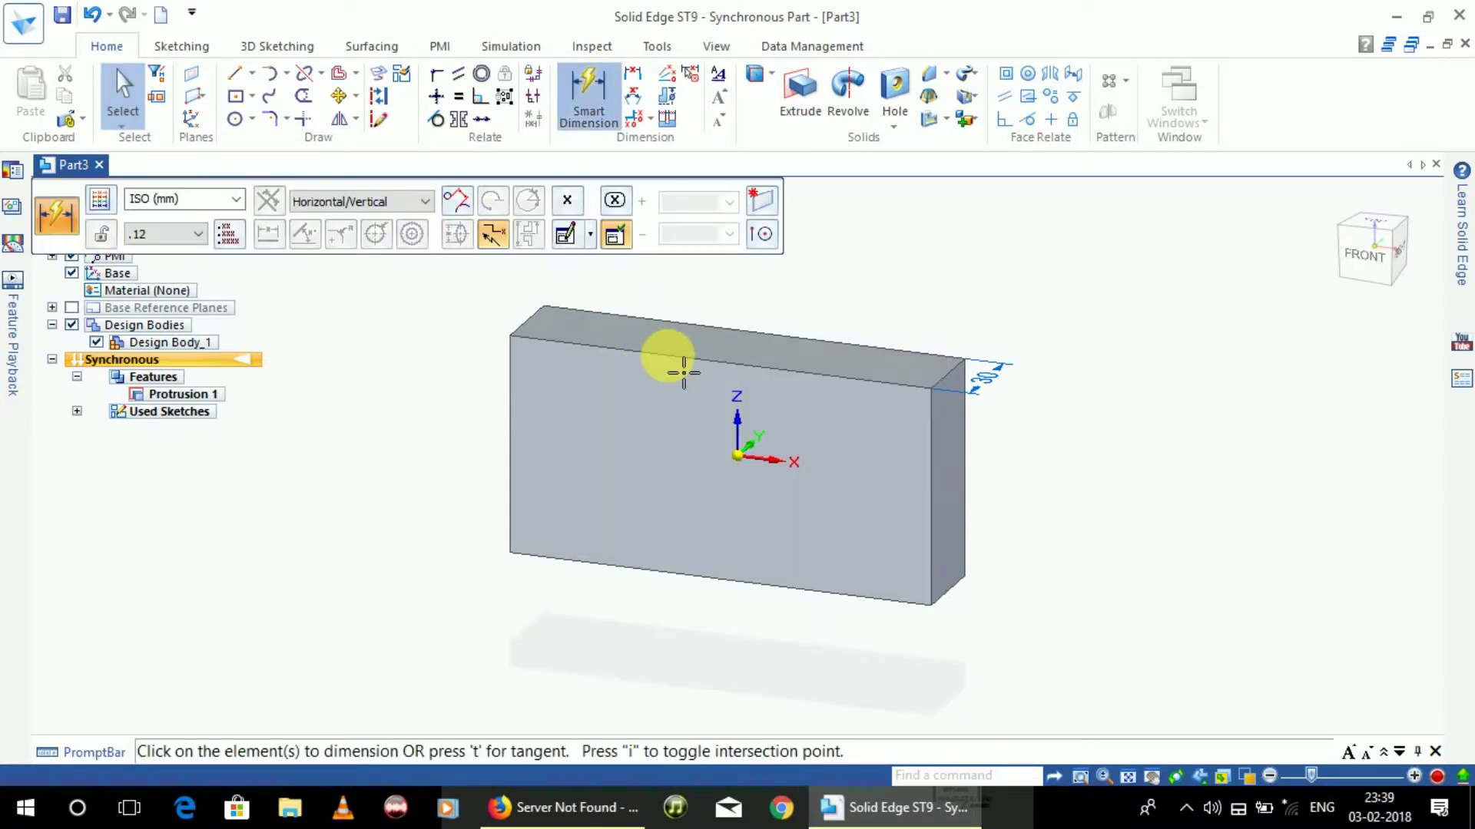
left_click(676, 358)
left_click(724, 343)
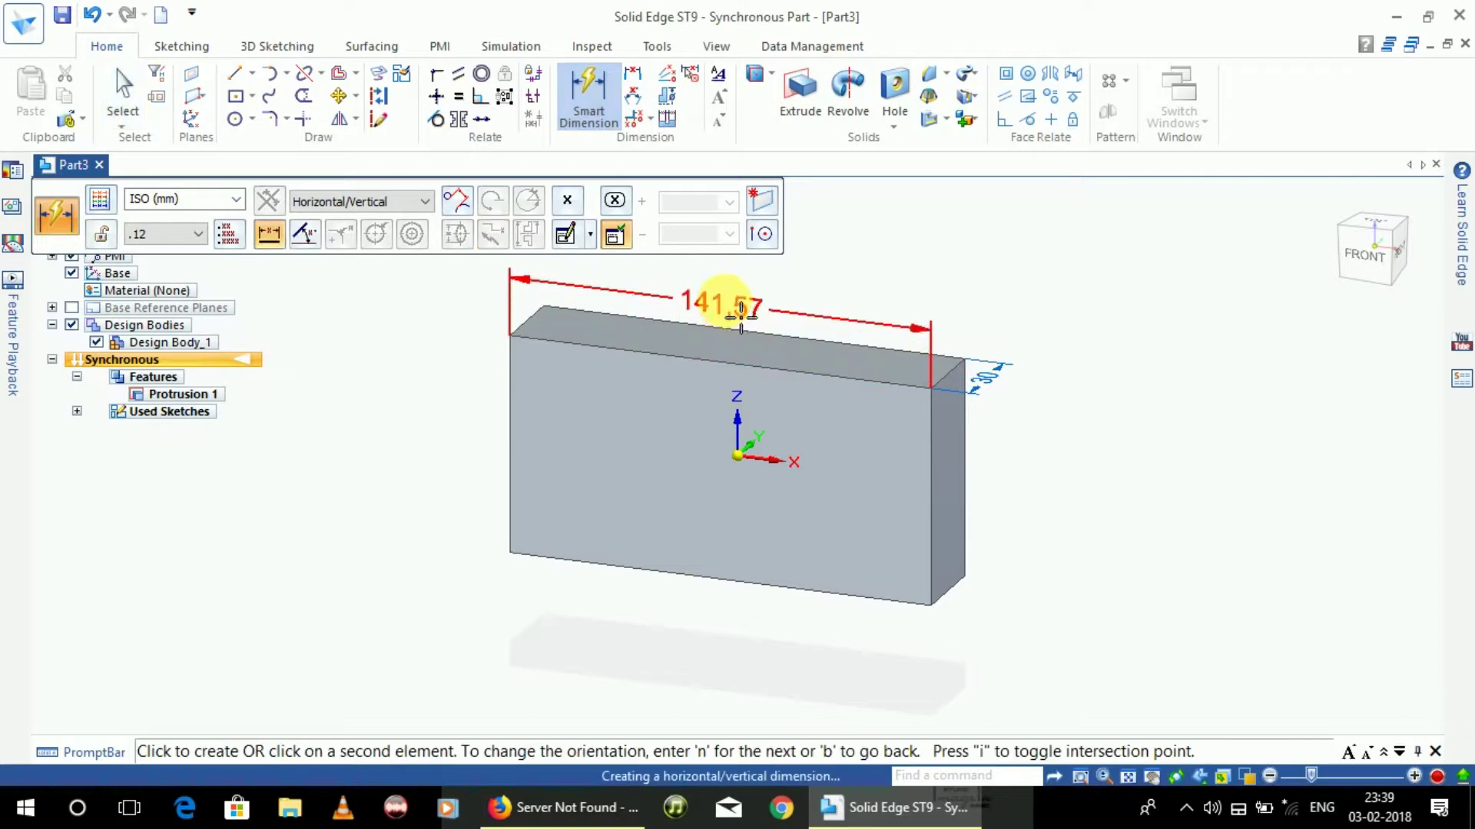
left_click(741, 311)
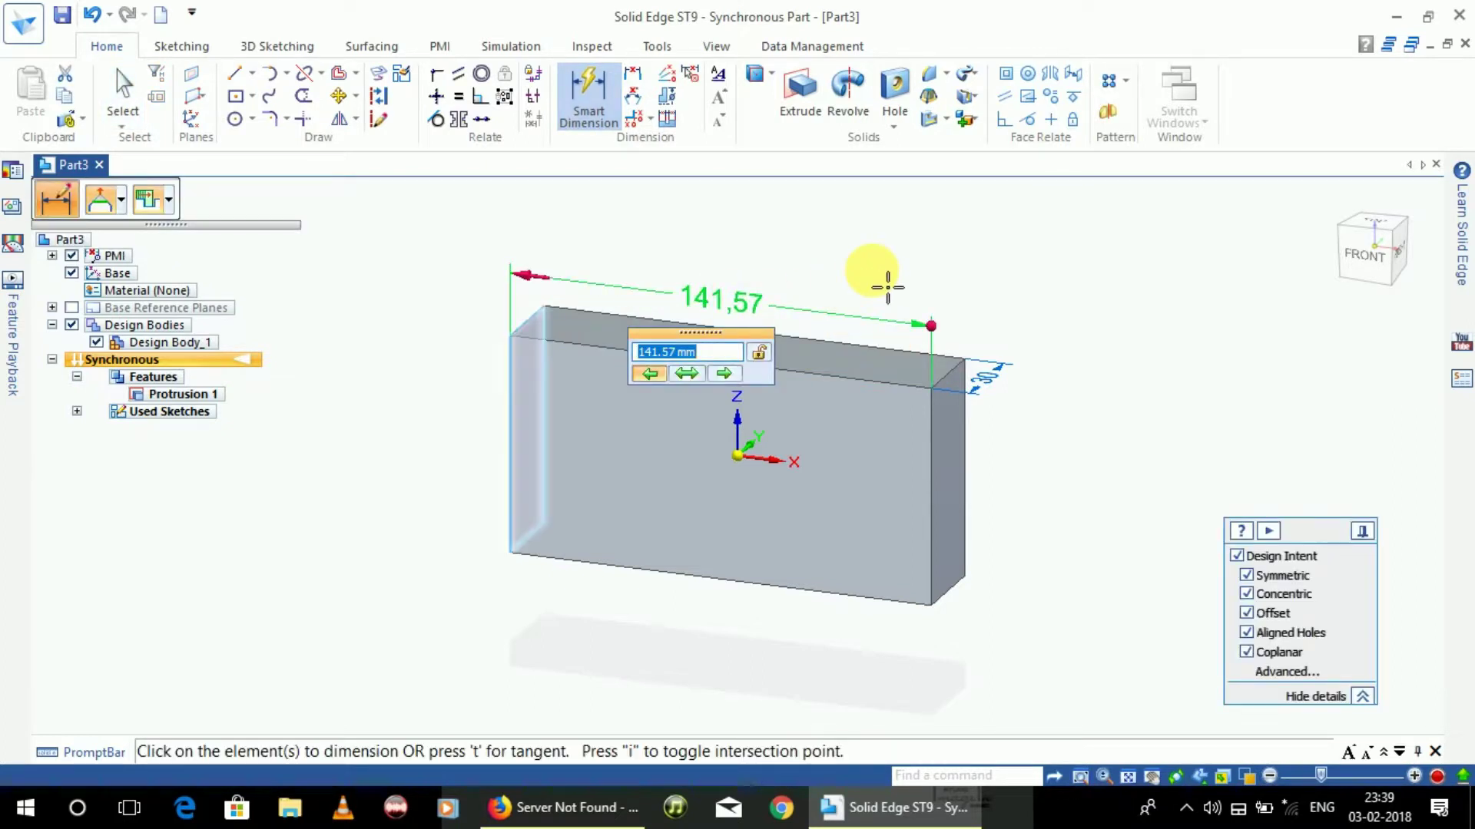
type("100")
key("Return")
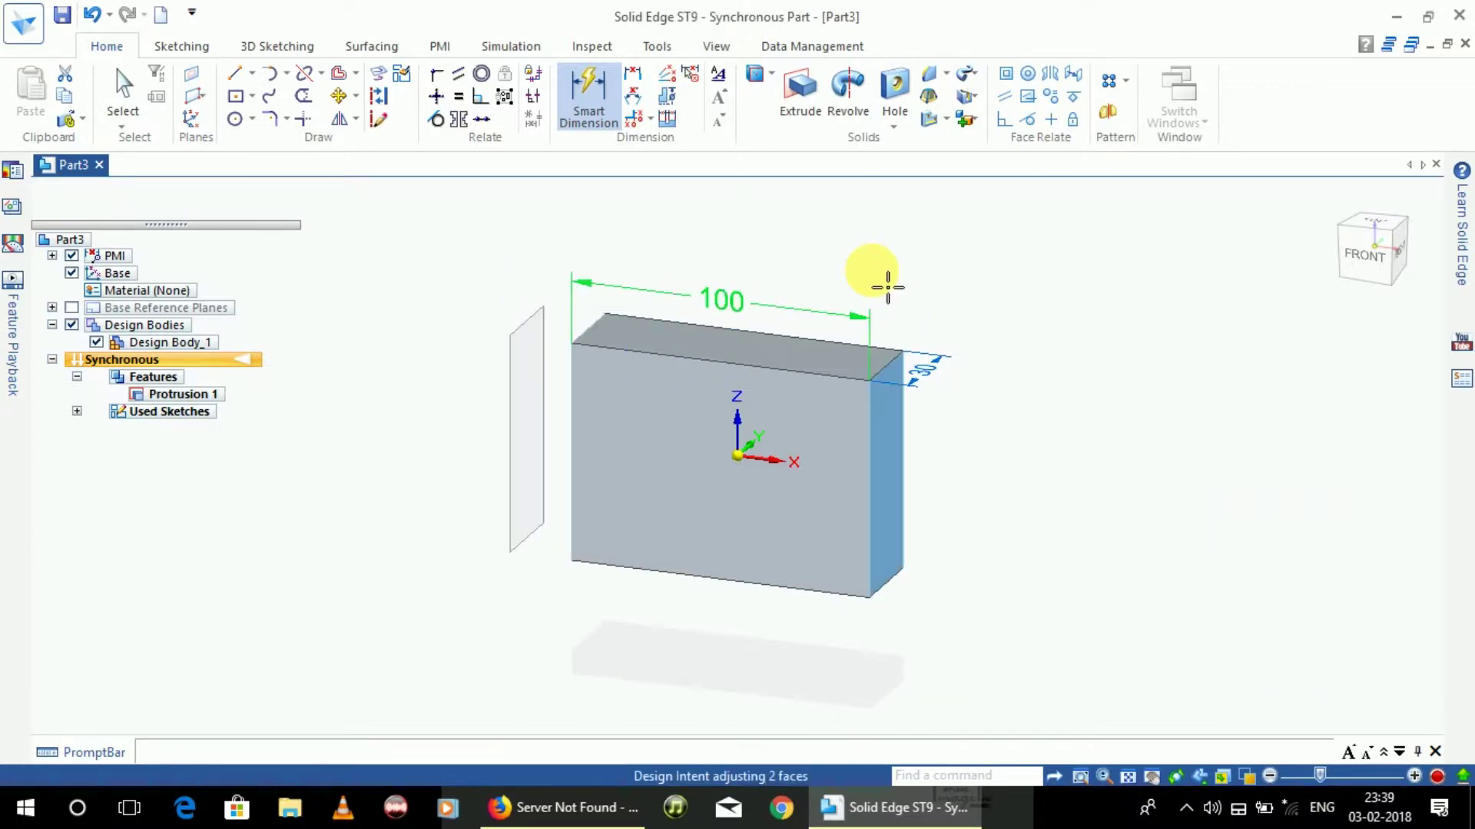
Dimension the block's left vertical edge to a 50 mm height and zoom in
left_click(574, 444)
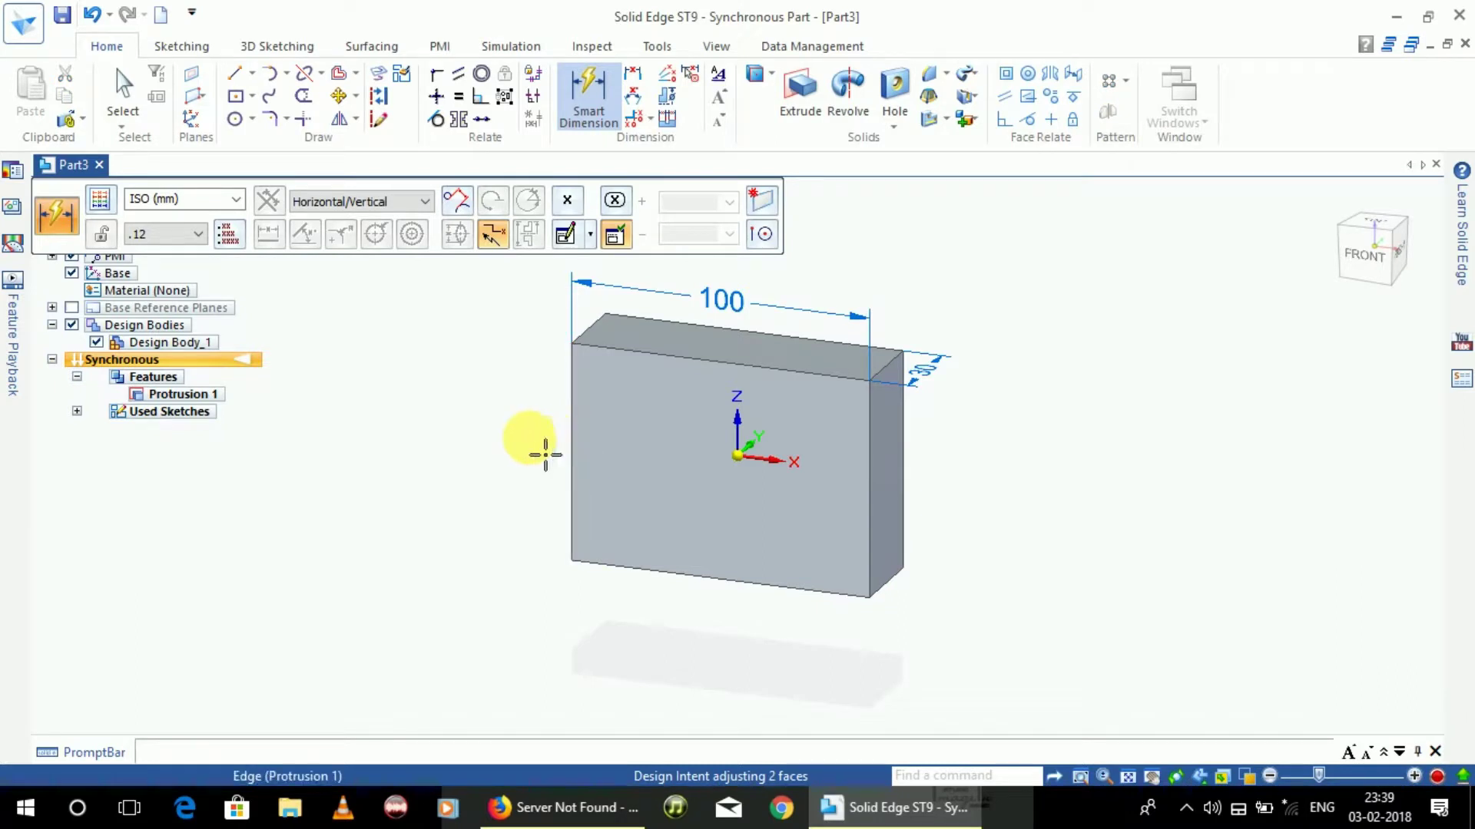
left_click(520, 446)
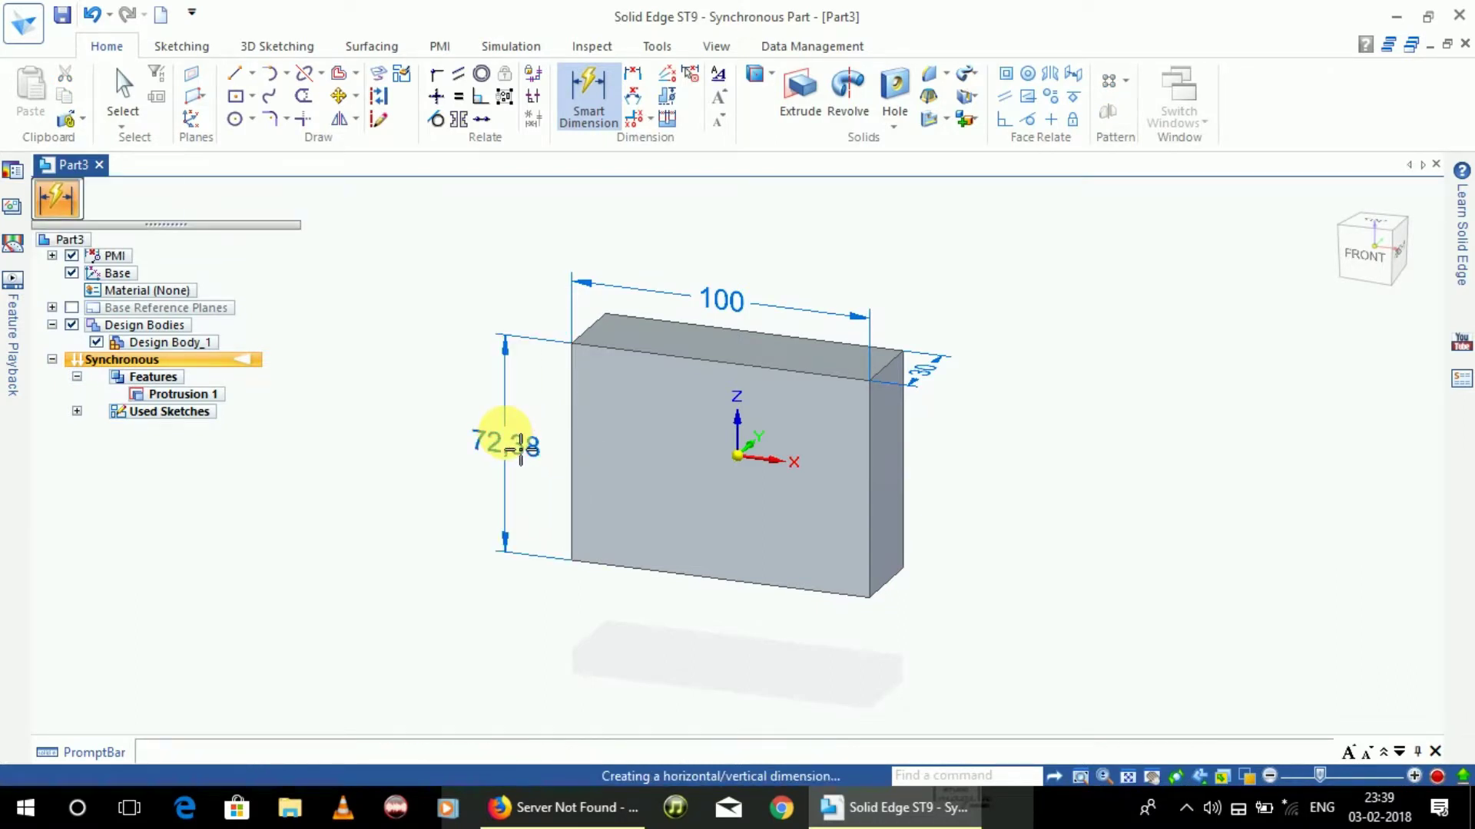
type("5")
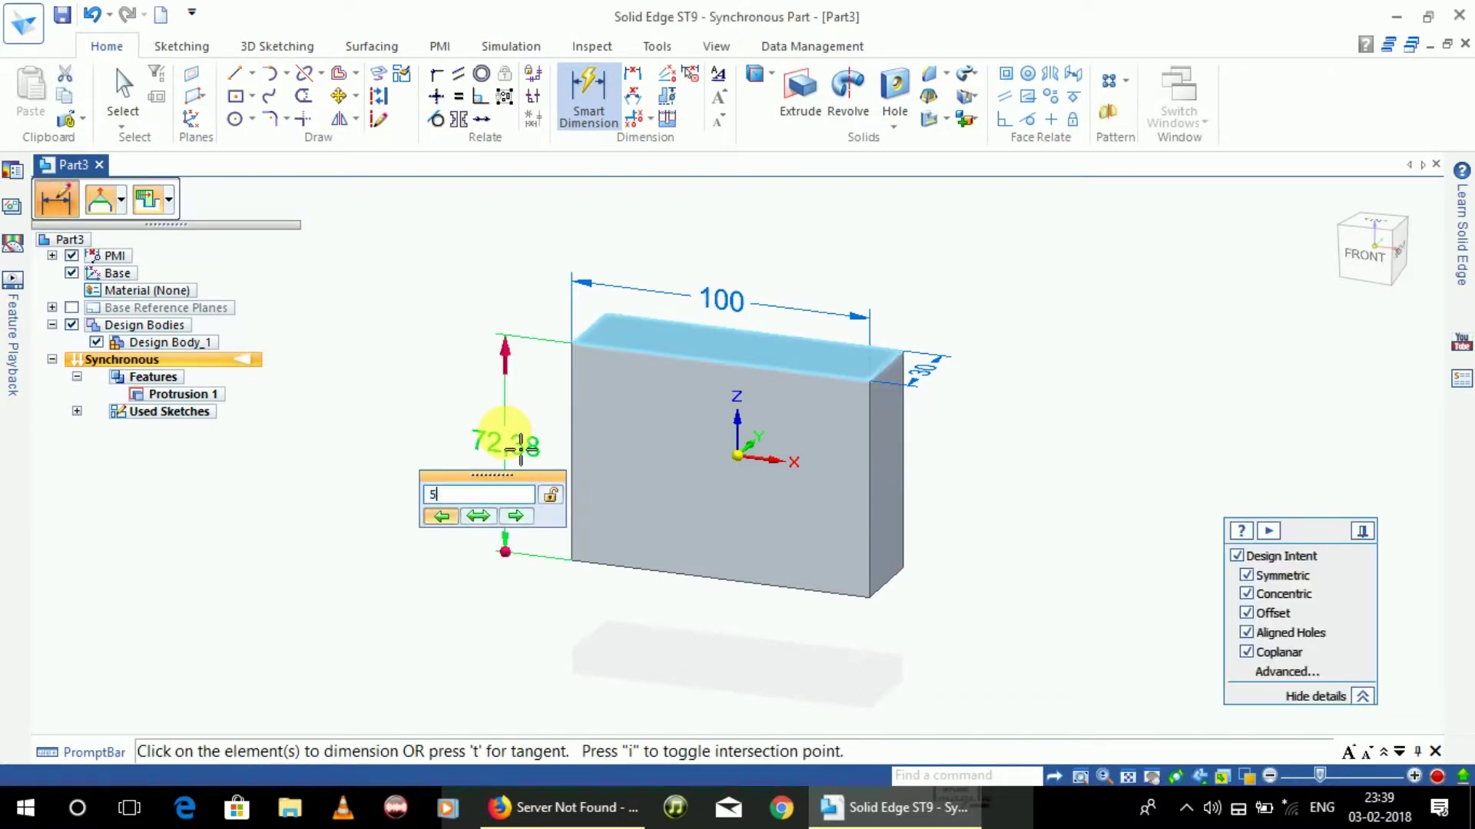
type("0")
key("Return")
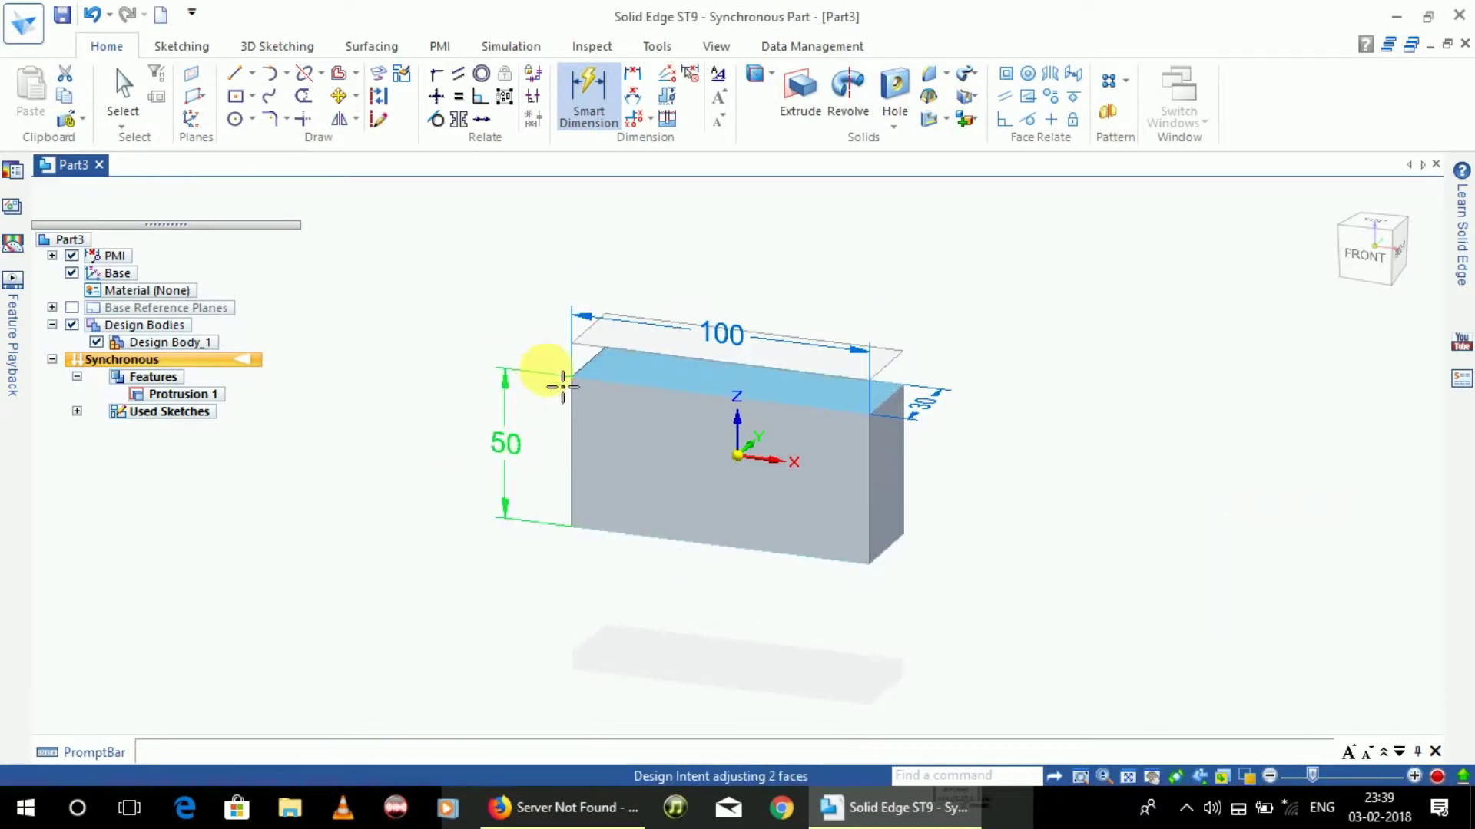
scroll(543, 439, "up", 2)
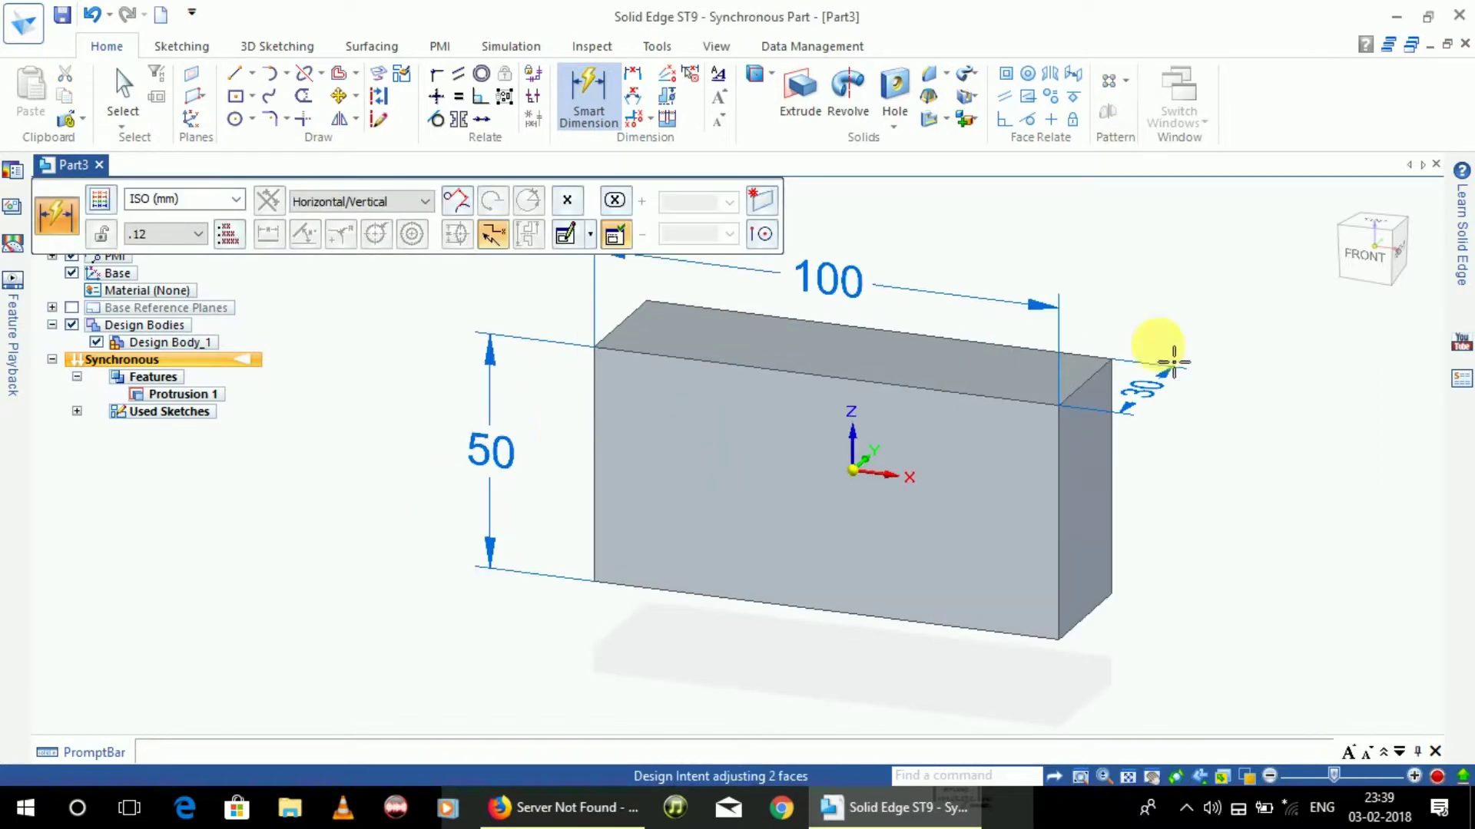
scroll(1214, 368, "up", 1)
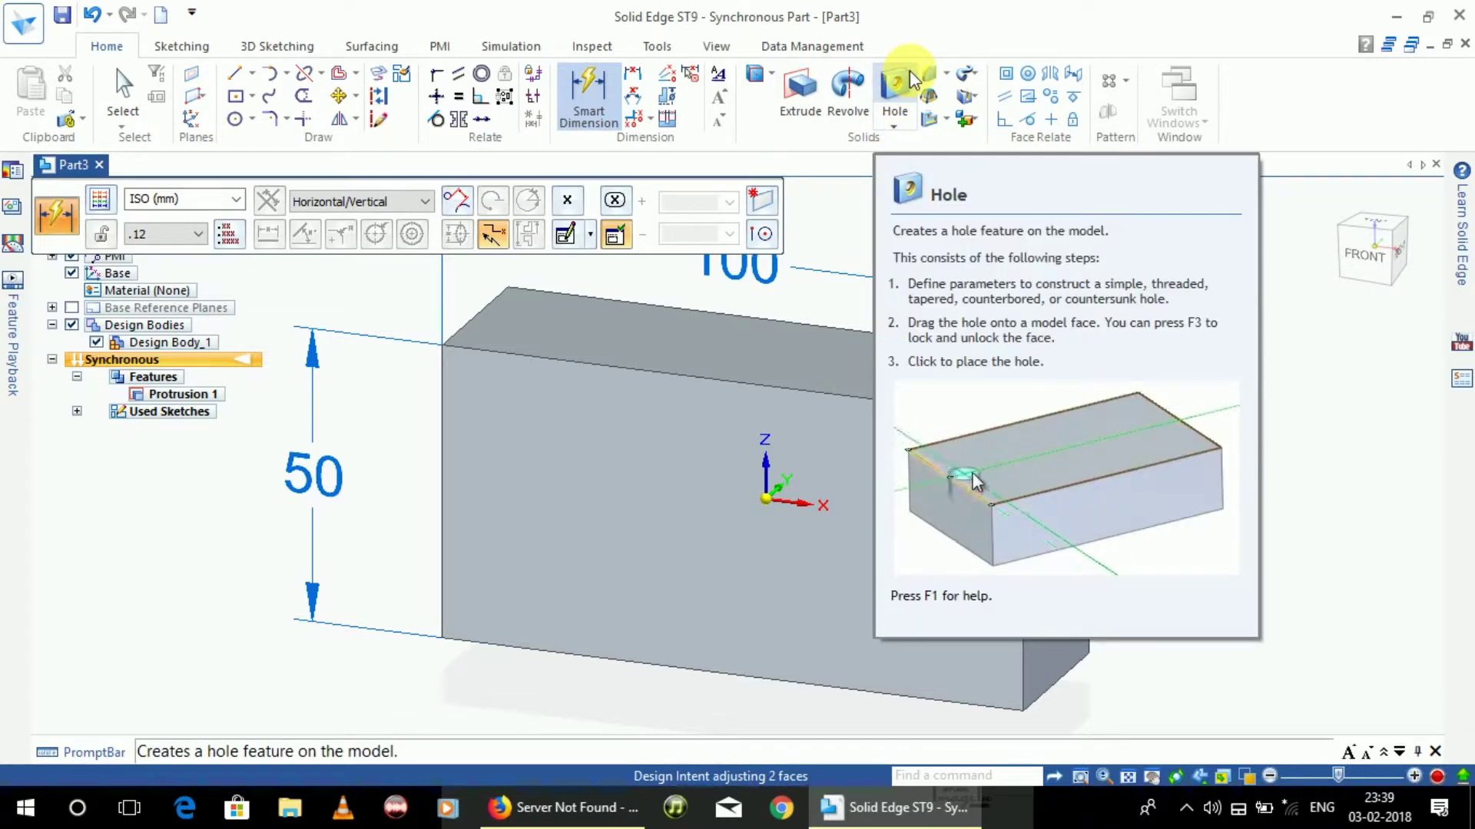
Start the Hole command and dismiss the missing hole database warning
left_click(899, 88)
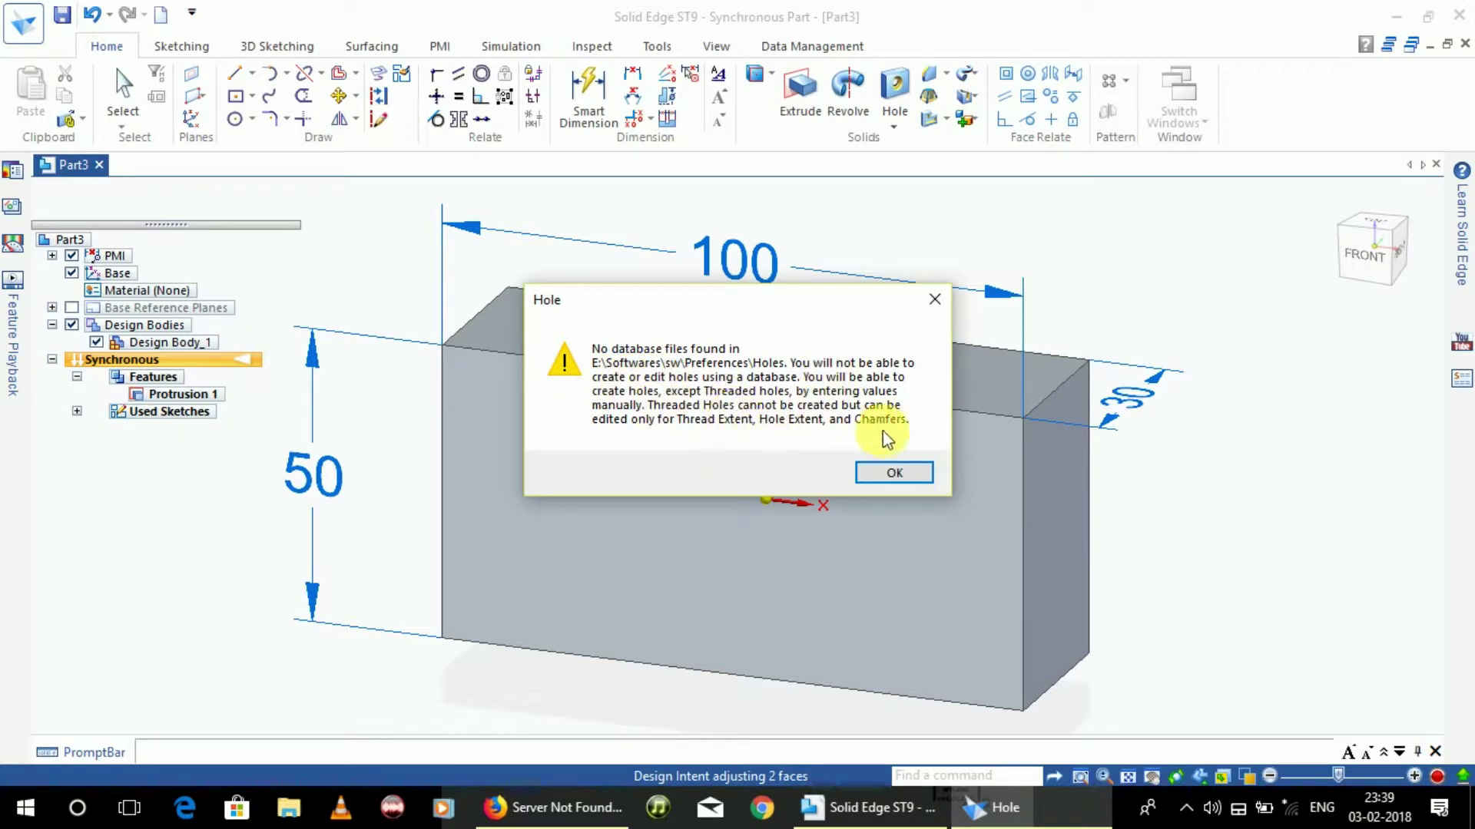
left_click(894, 471)
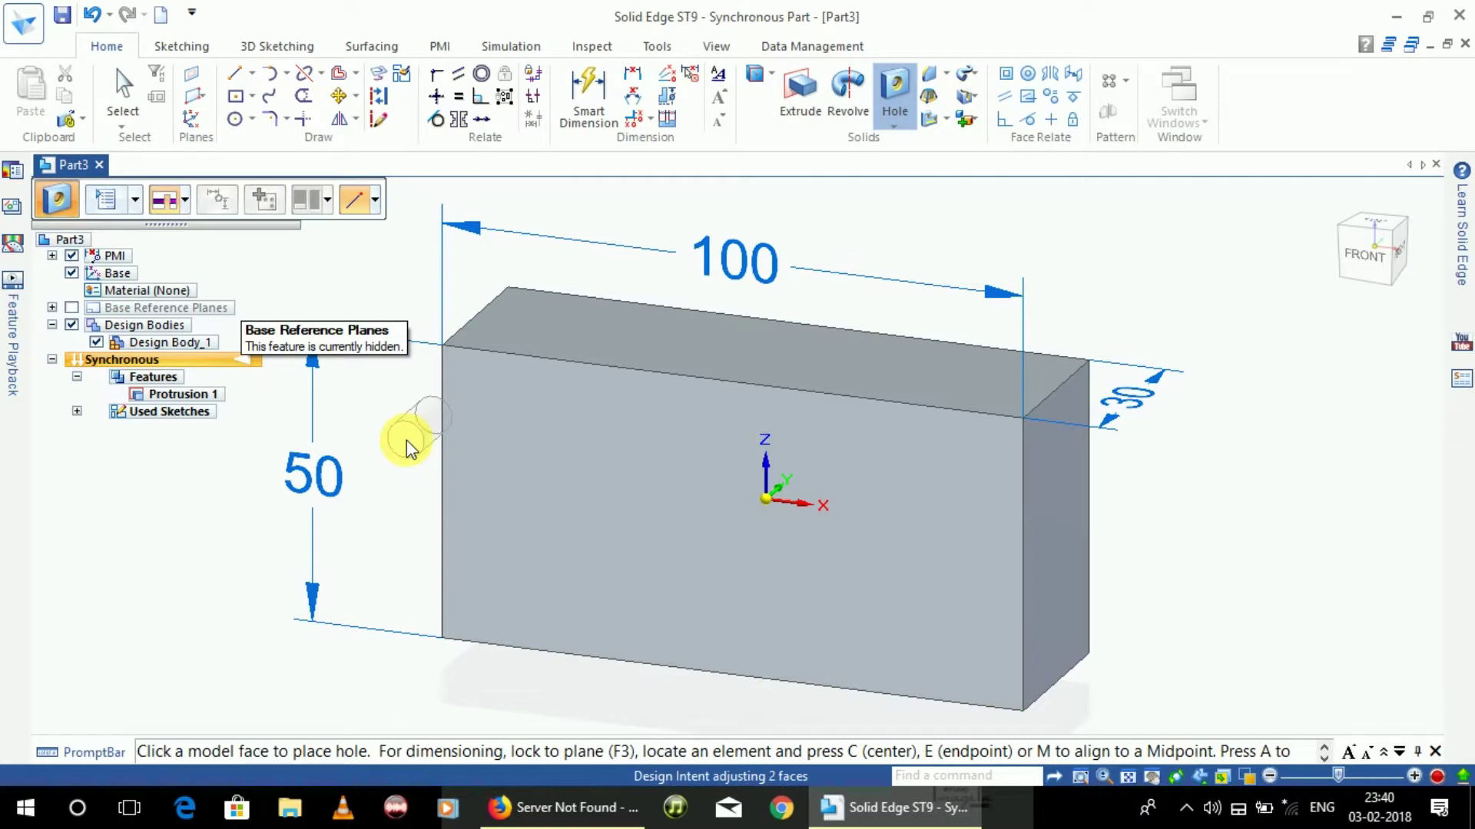
Set the hole options to Simple, mm standard, Through All extent and 20 diameter
left_click(104, 199)
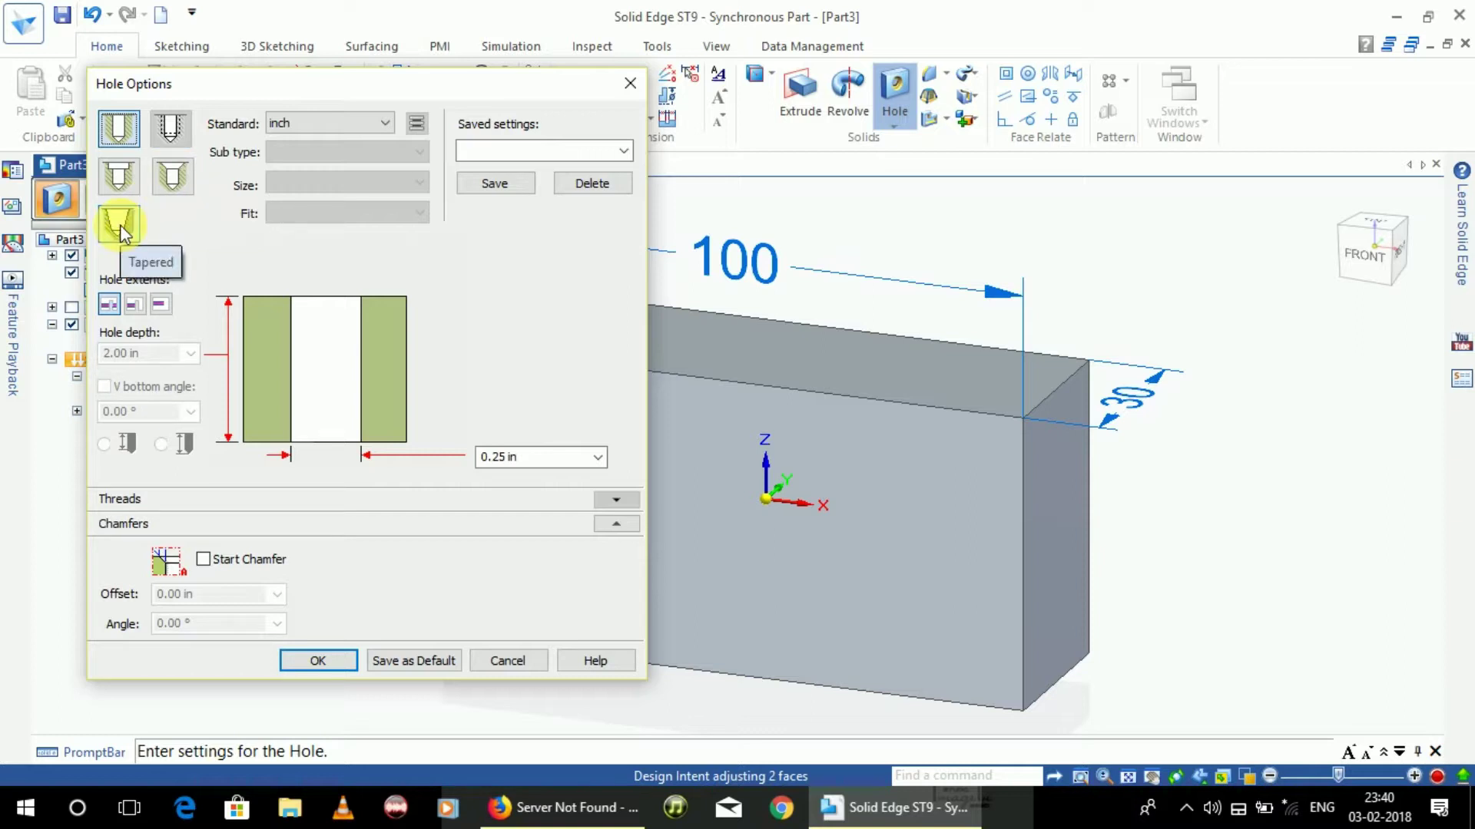
left_click(112, 126)
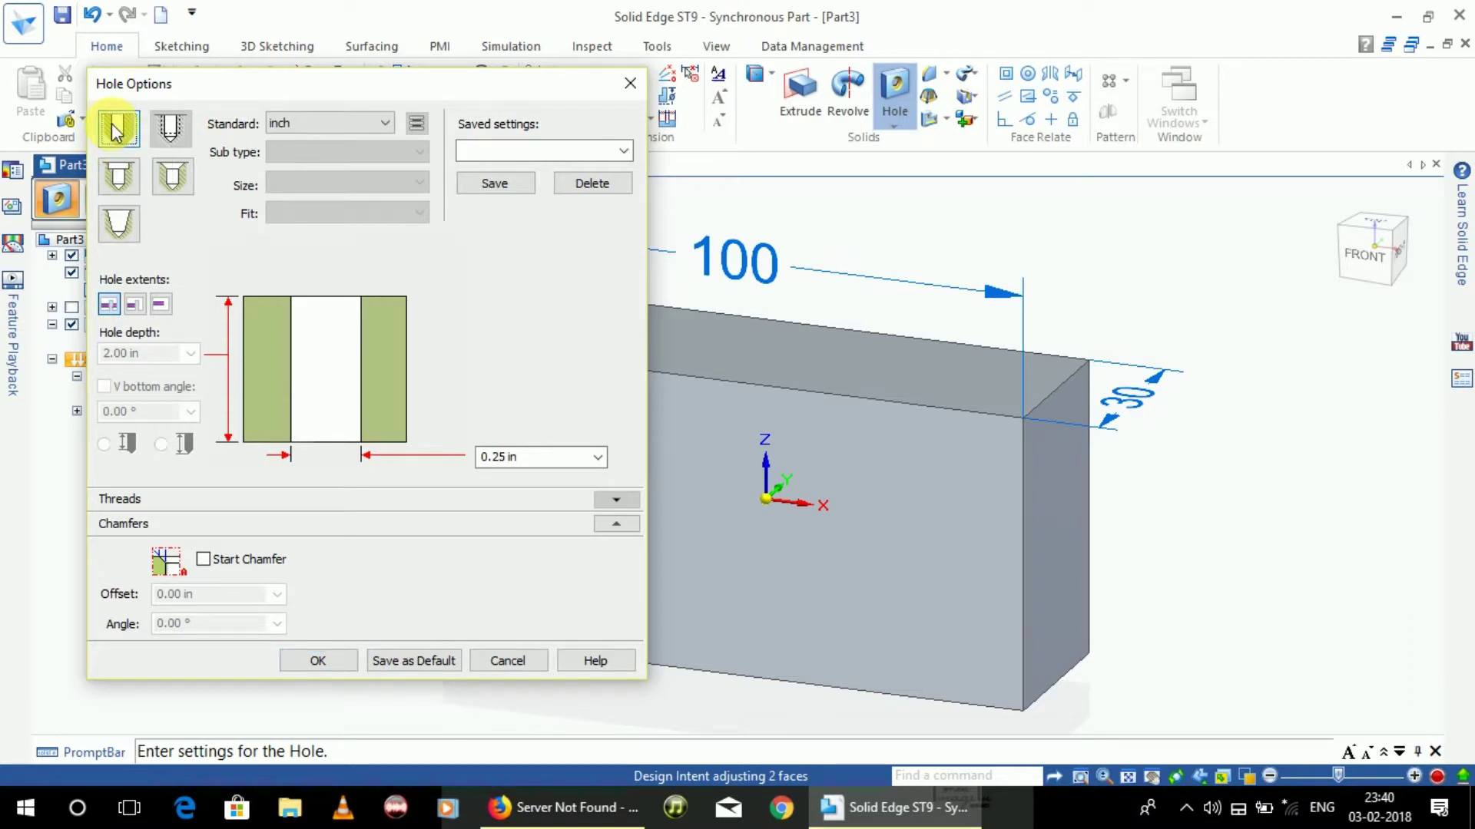
left_click(387, 126)
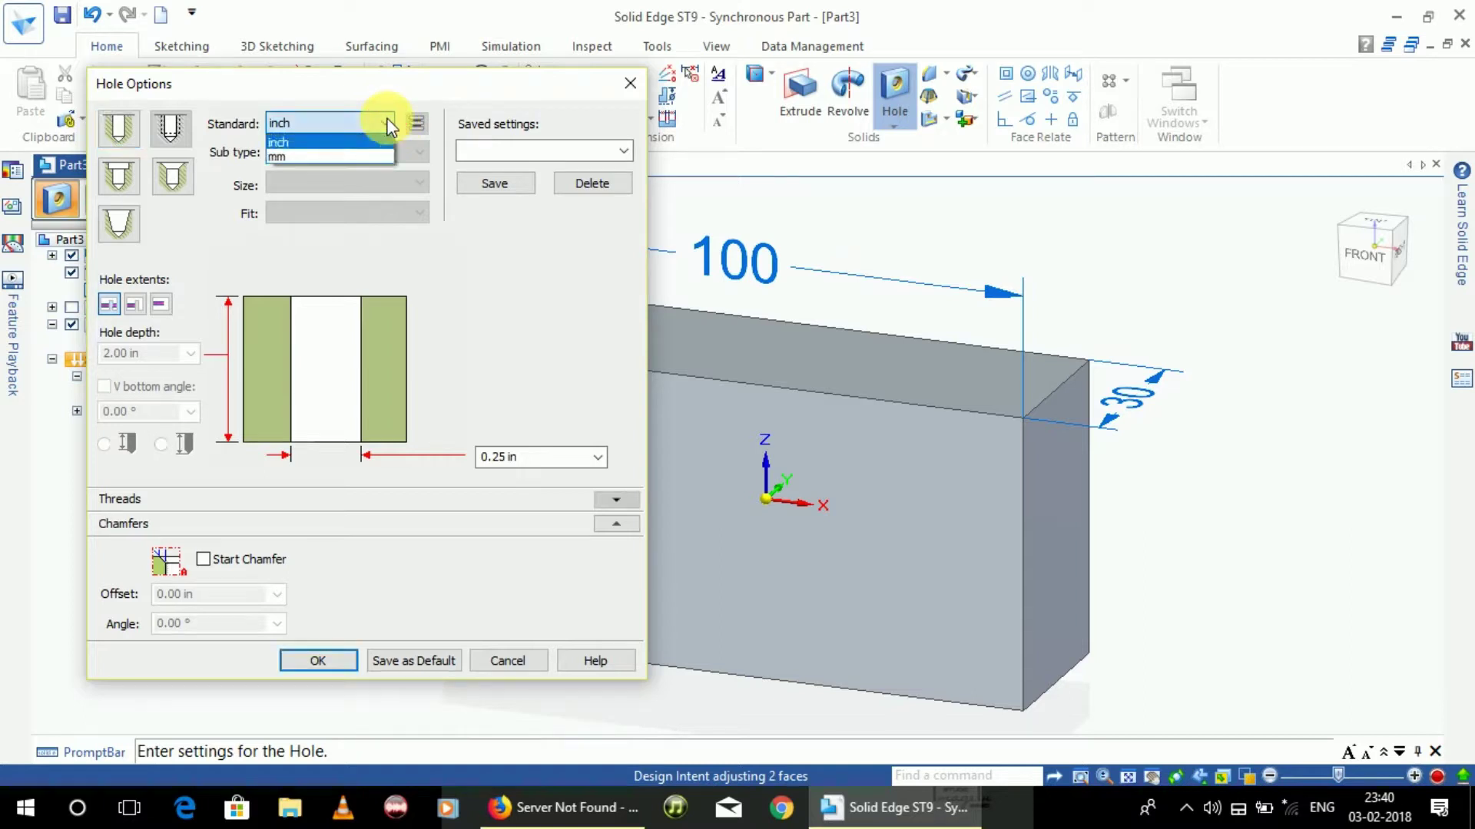
left_click(340, 158)
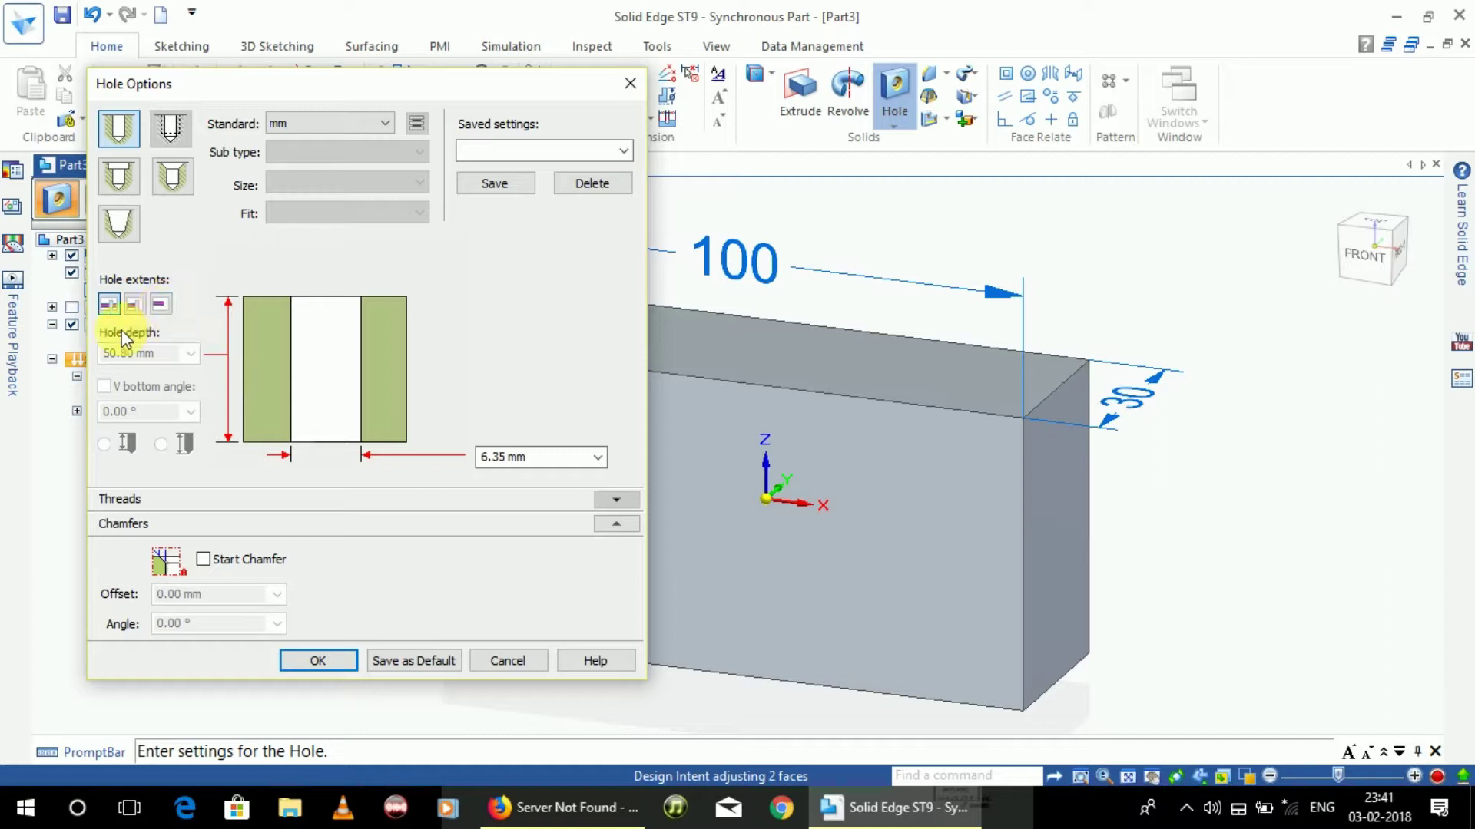
left_click(109, 306)
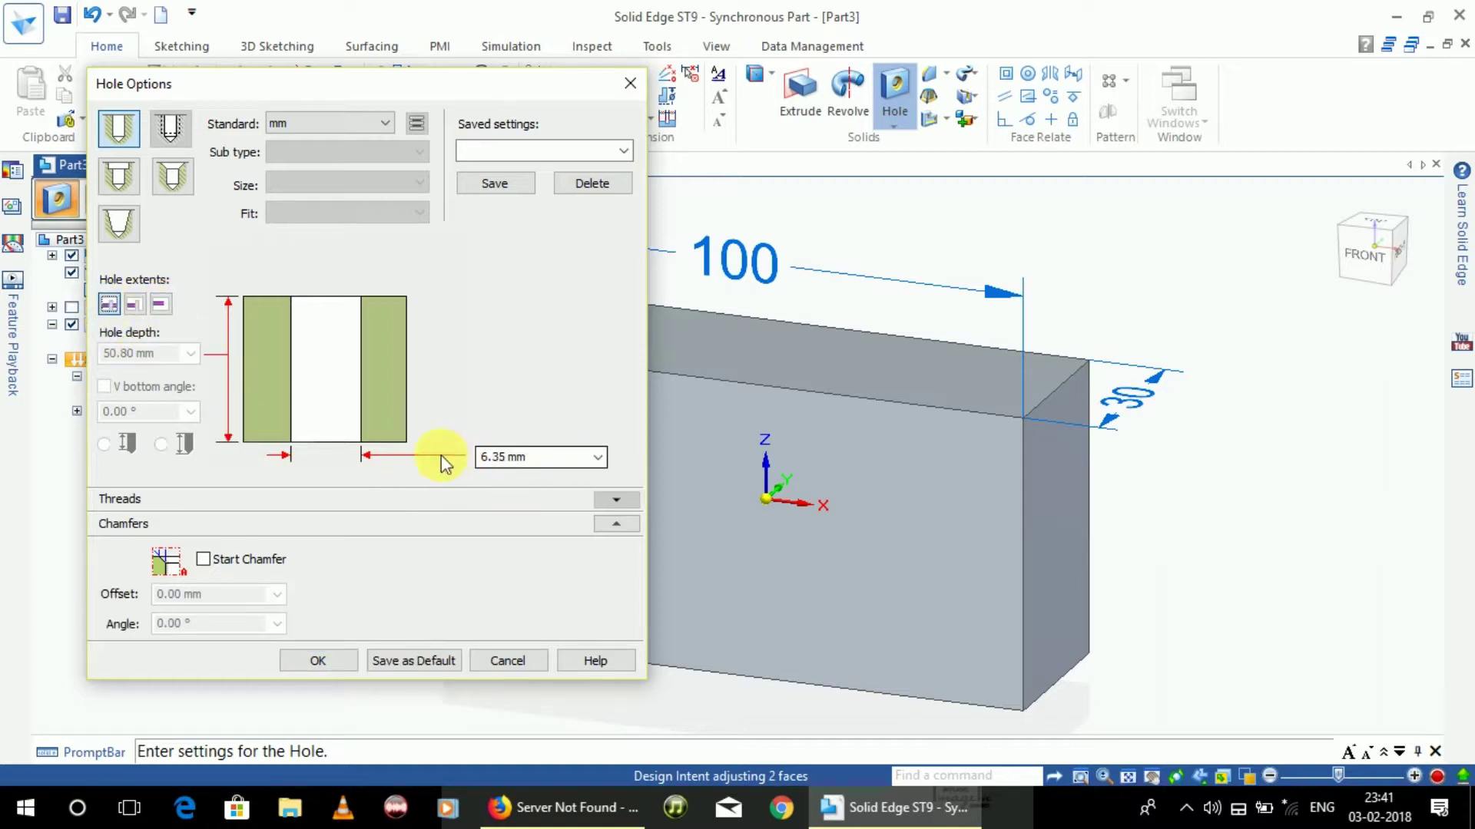
left_click(528, 459)
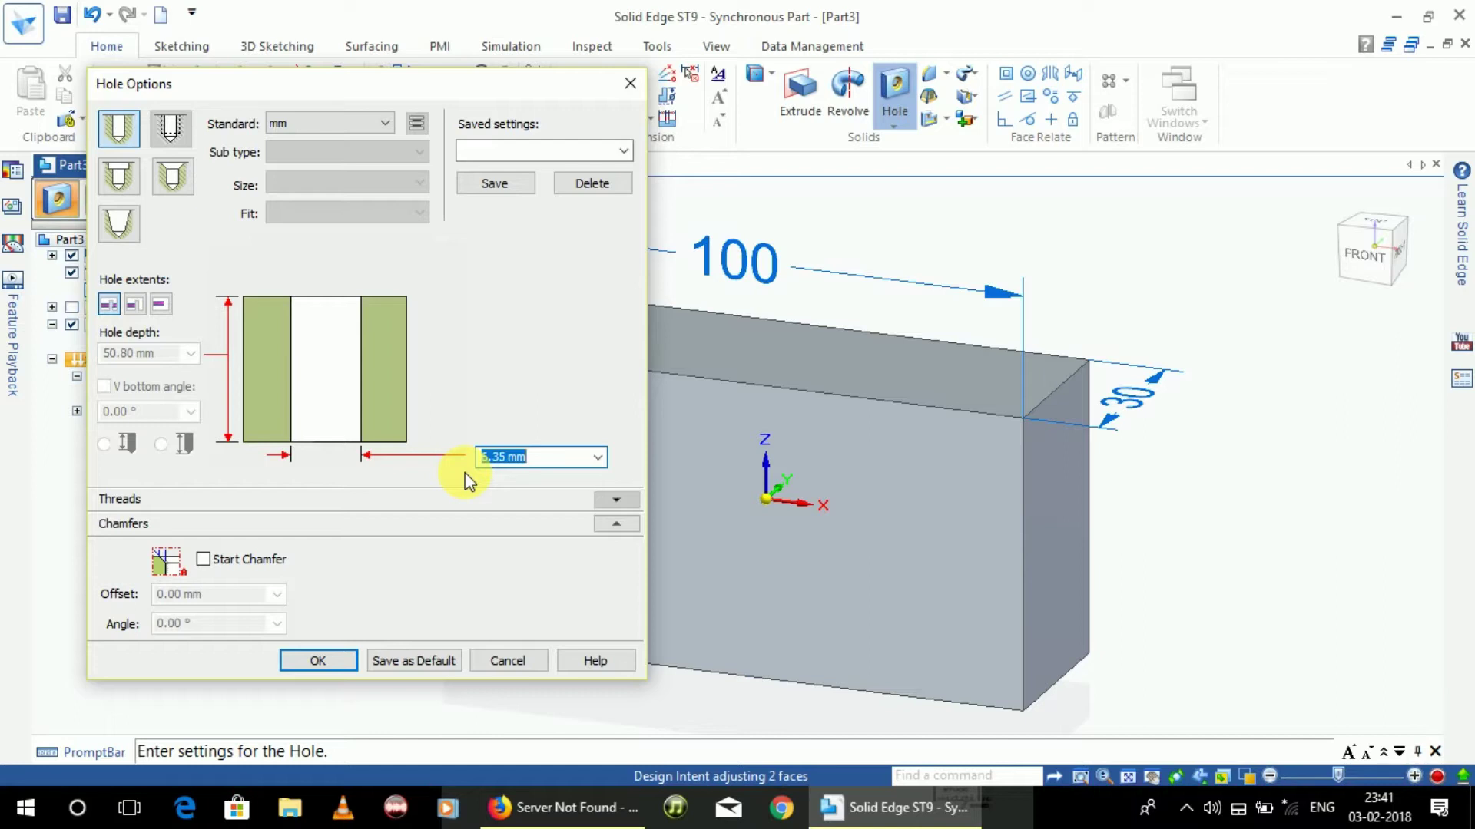
type("20")
left_click(316, 662)
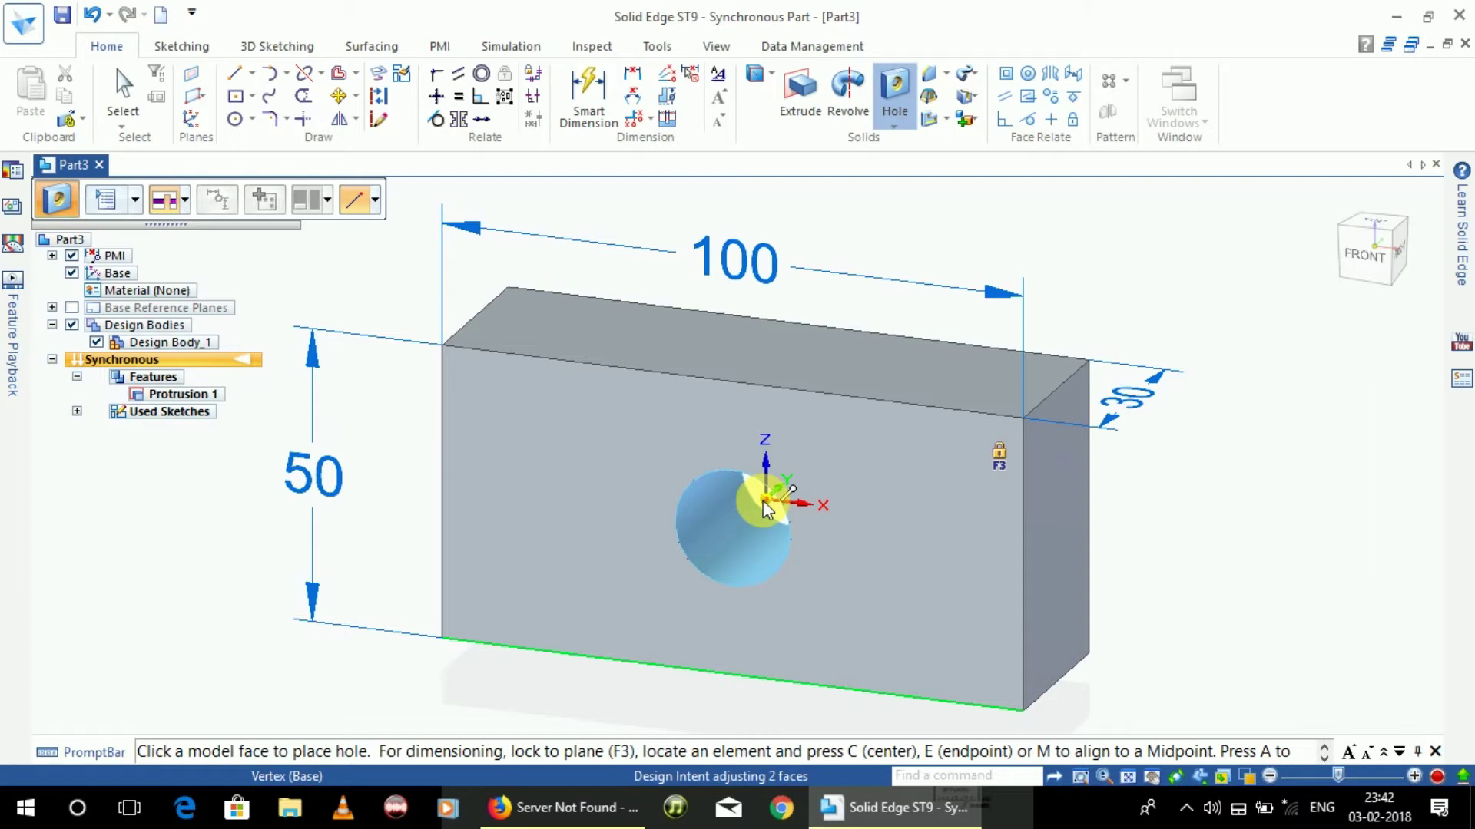
Place the 20 mm hole at the origin on the front face, finish it, and fit the view
left_click(764, 501)
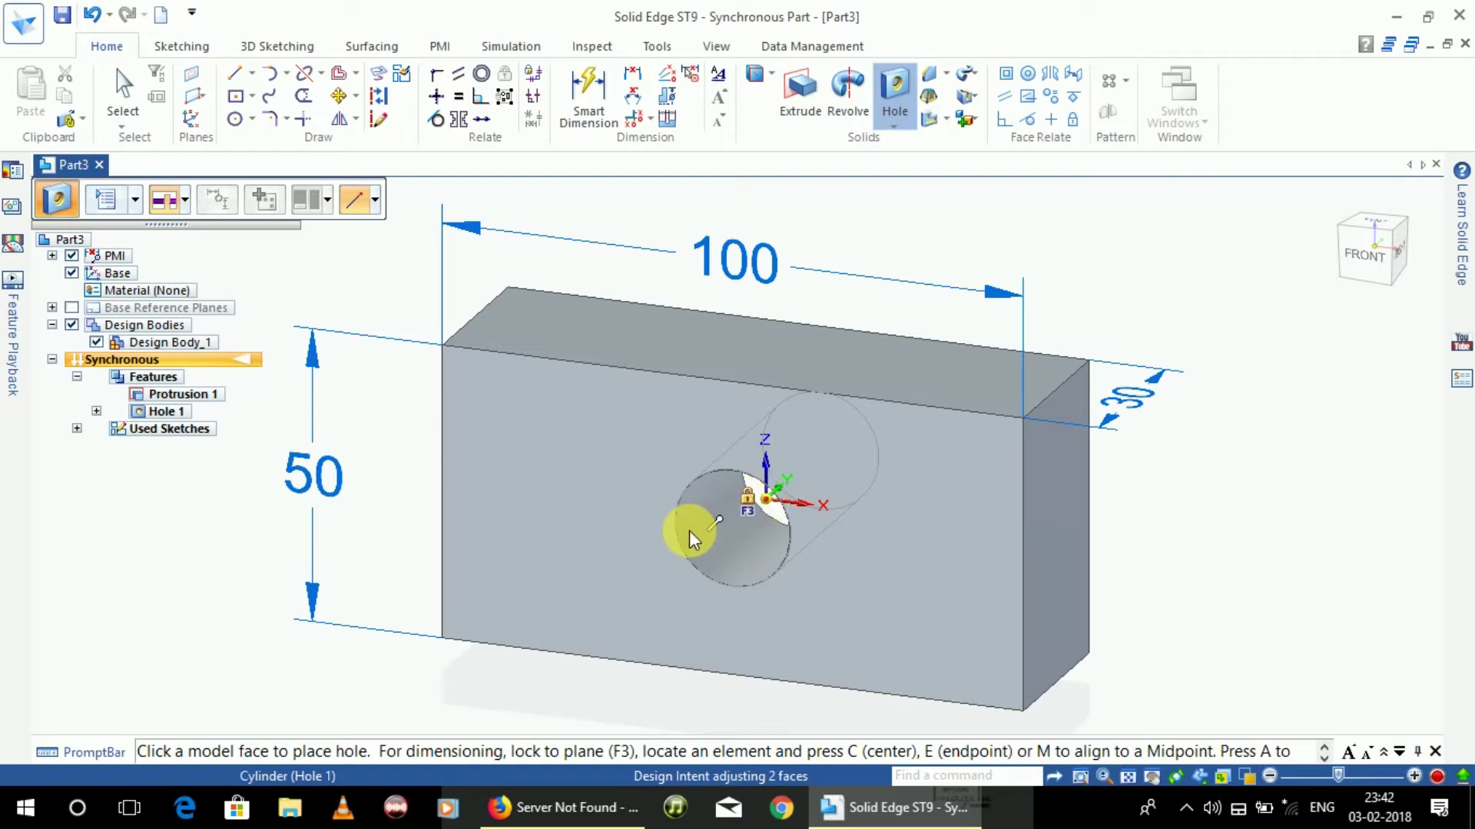
scroll(708, 542, "up", 3)
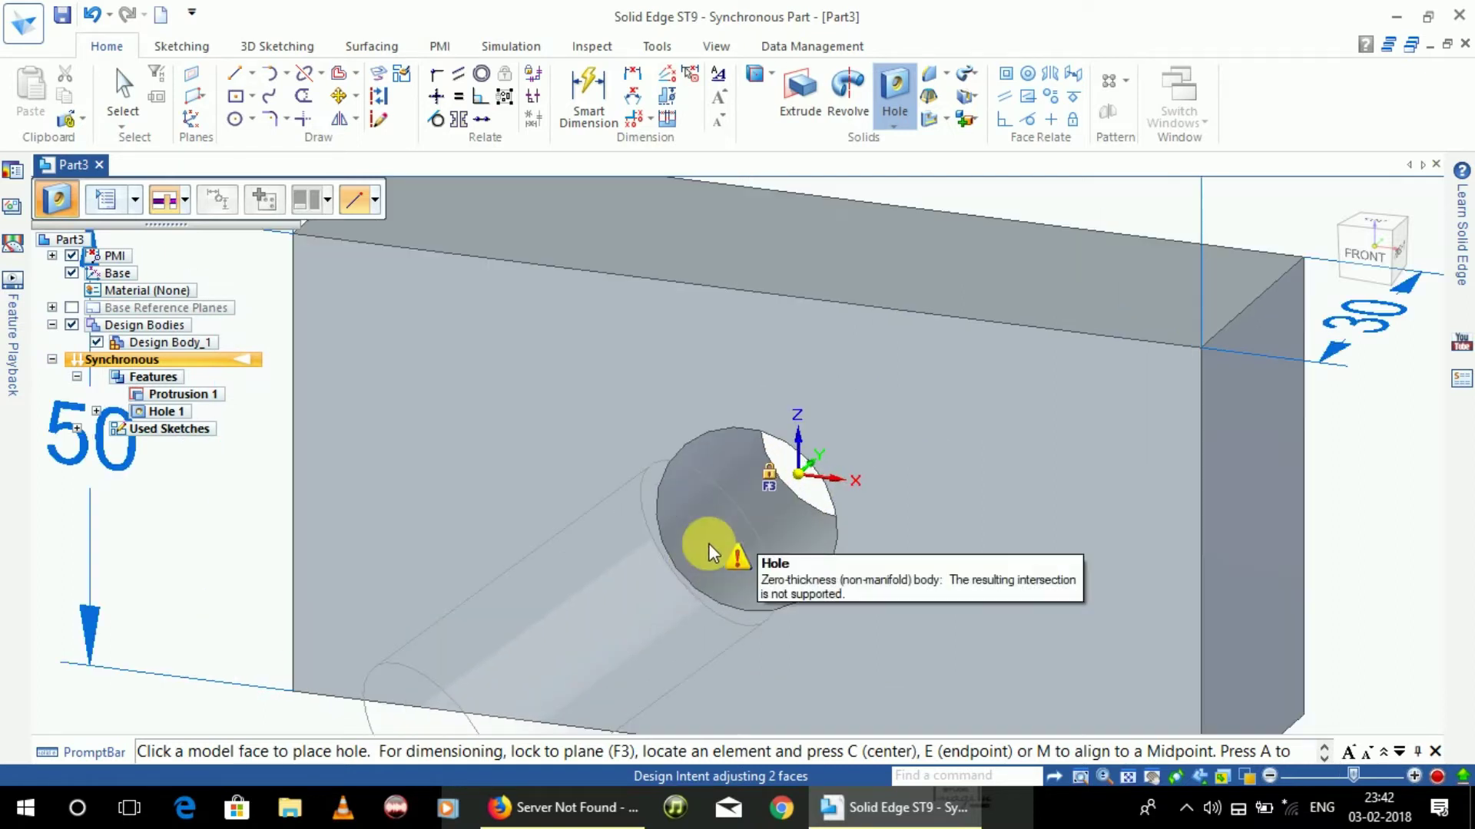
scroll(708, 542, "down", 2)
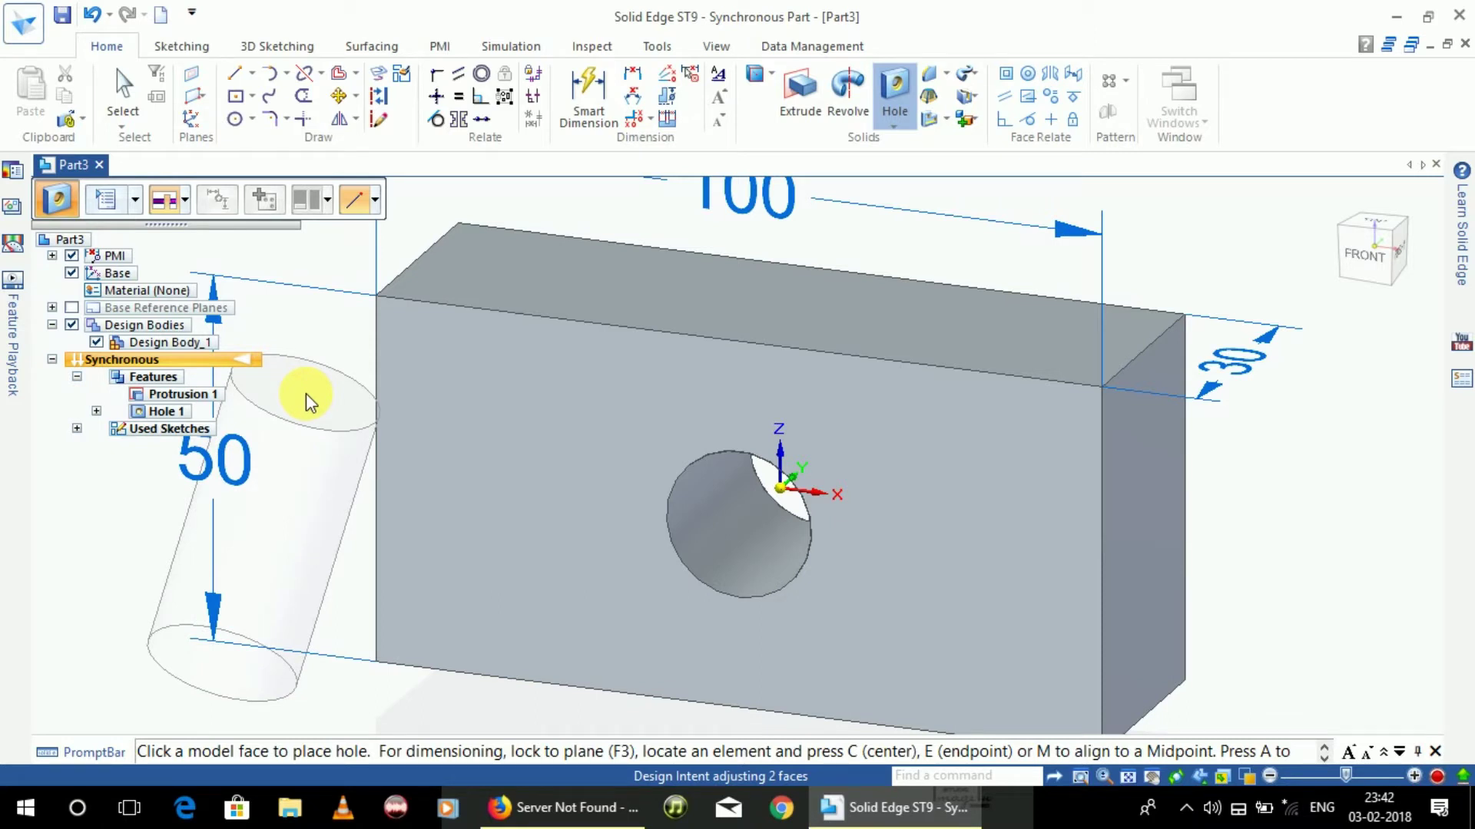
right_click(305, 393)
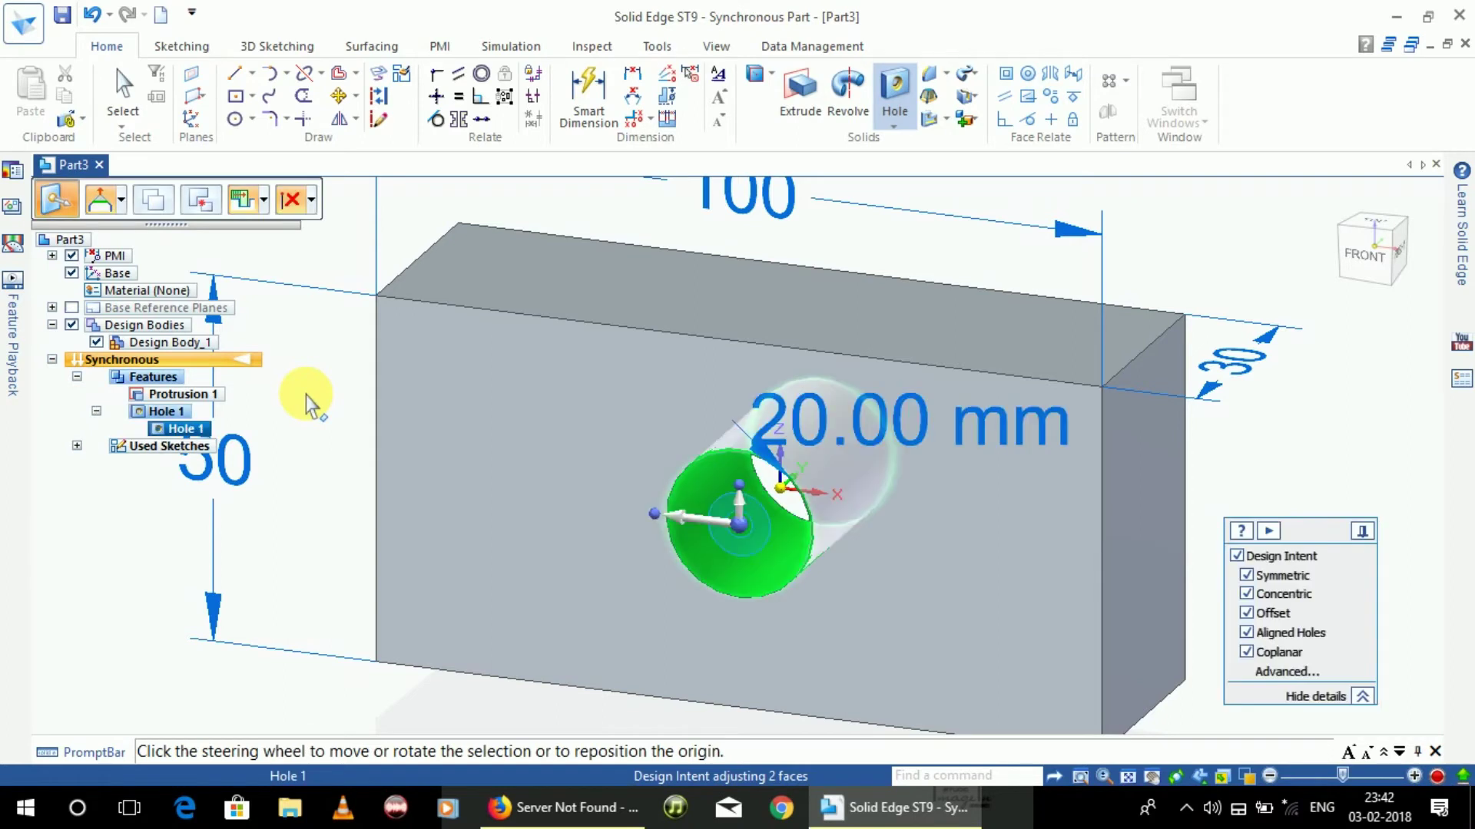
key("Escape")
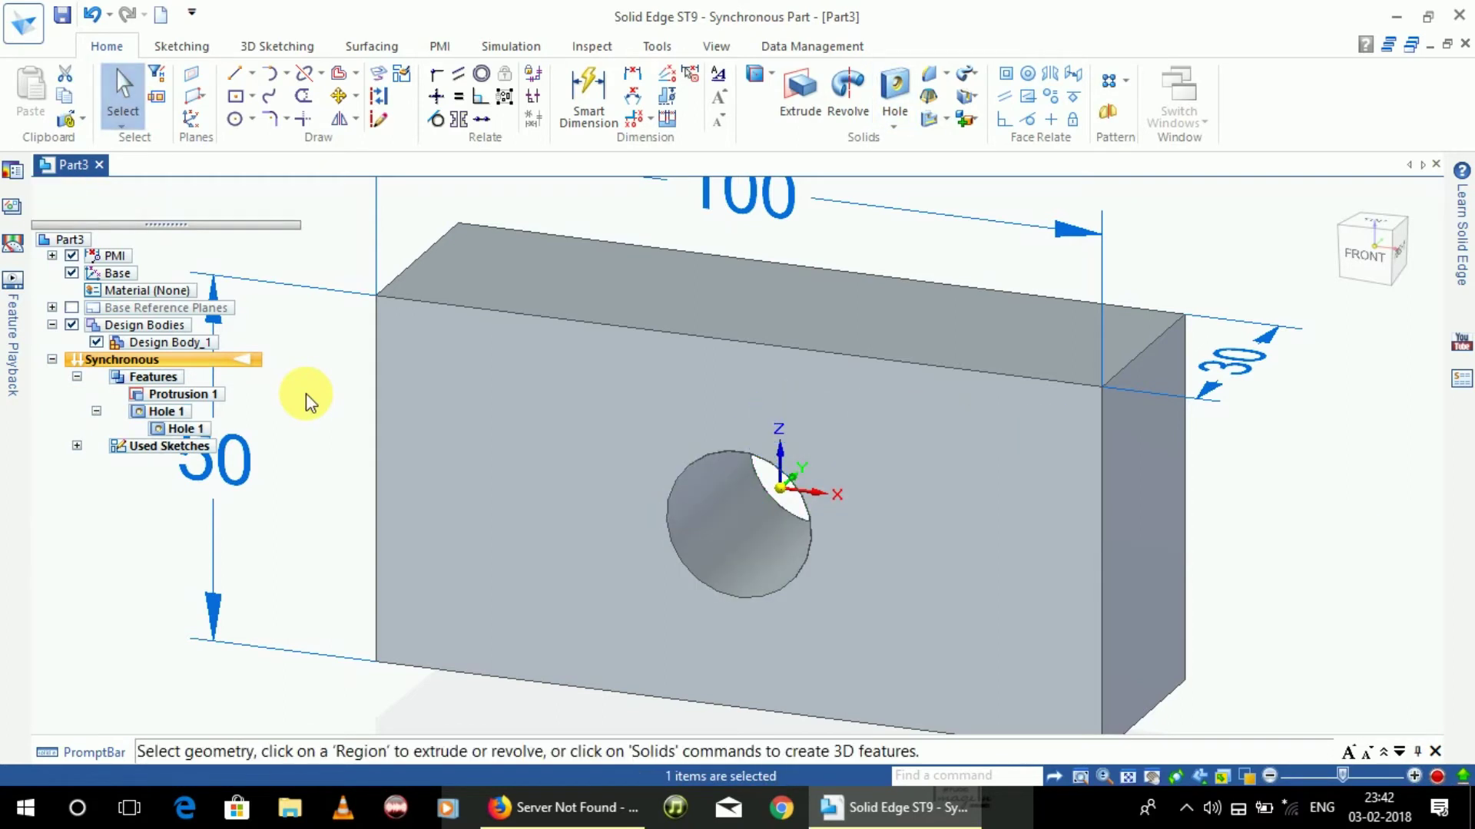
key("ctrl+f")
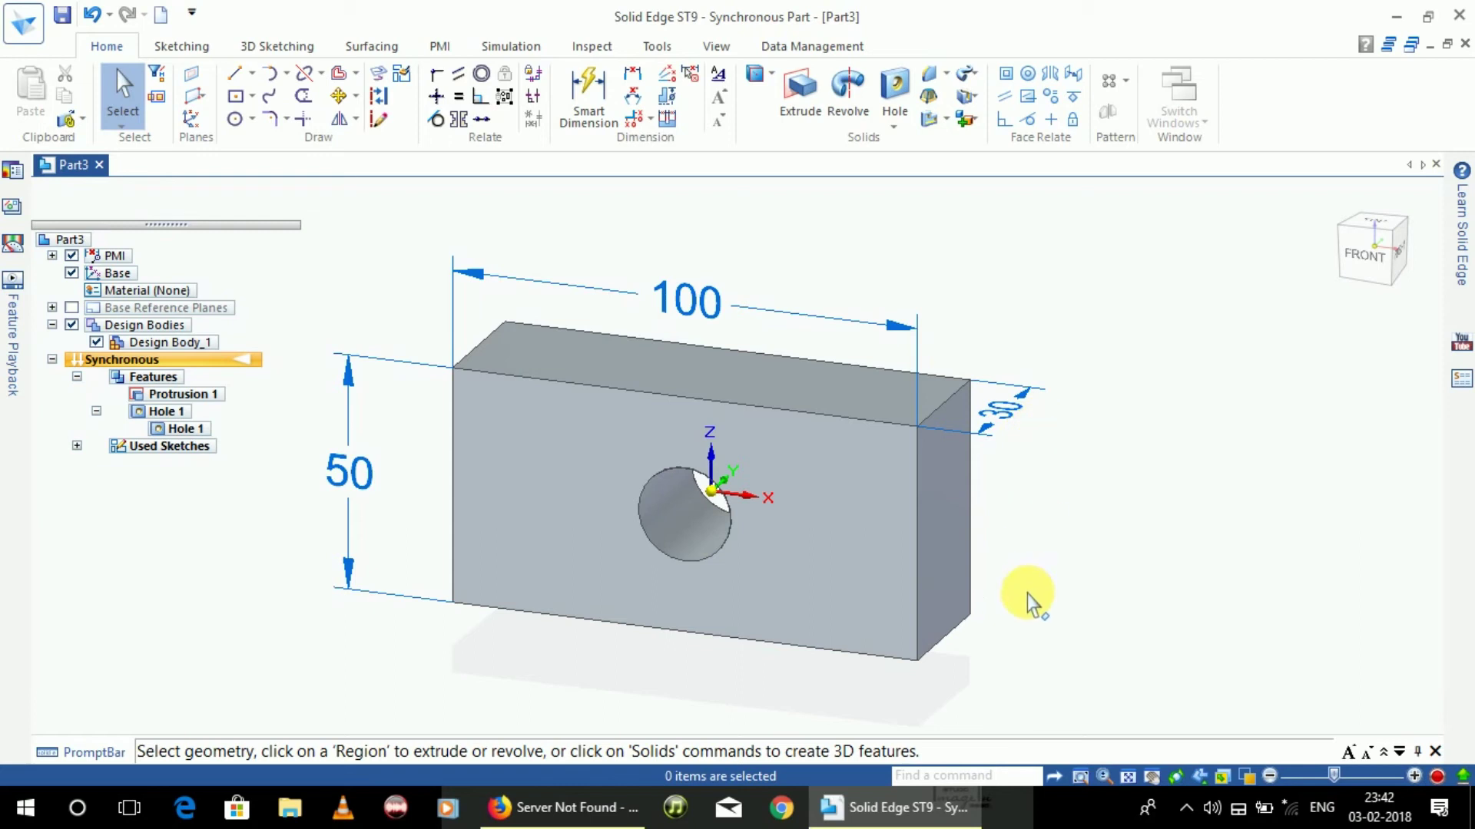
Orbit the block to show its front face with the hole and its top face
left_click(1176, 777)
left_click_drag(1199, 482, 730, 431)
left_click_drag(970, 471, 915, 393)
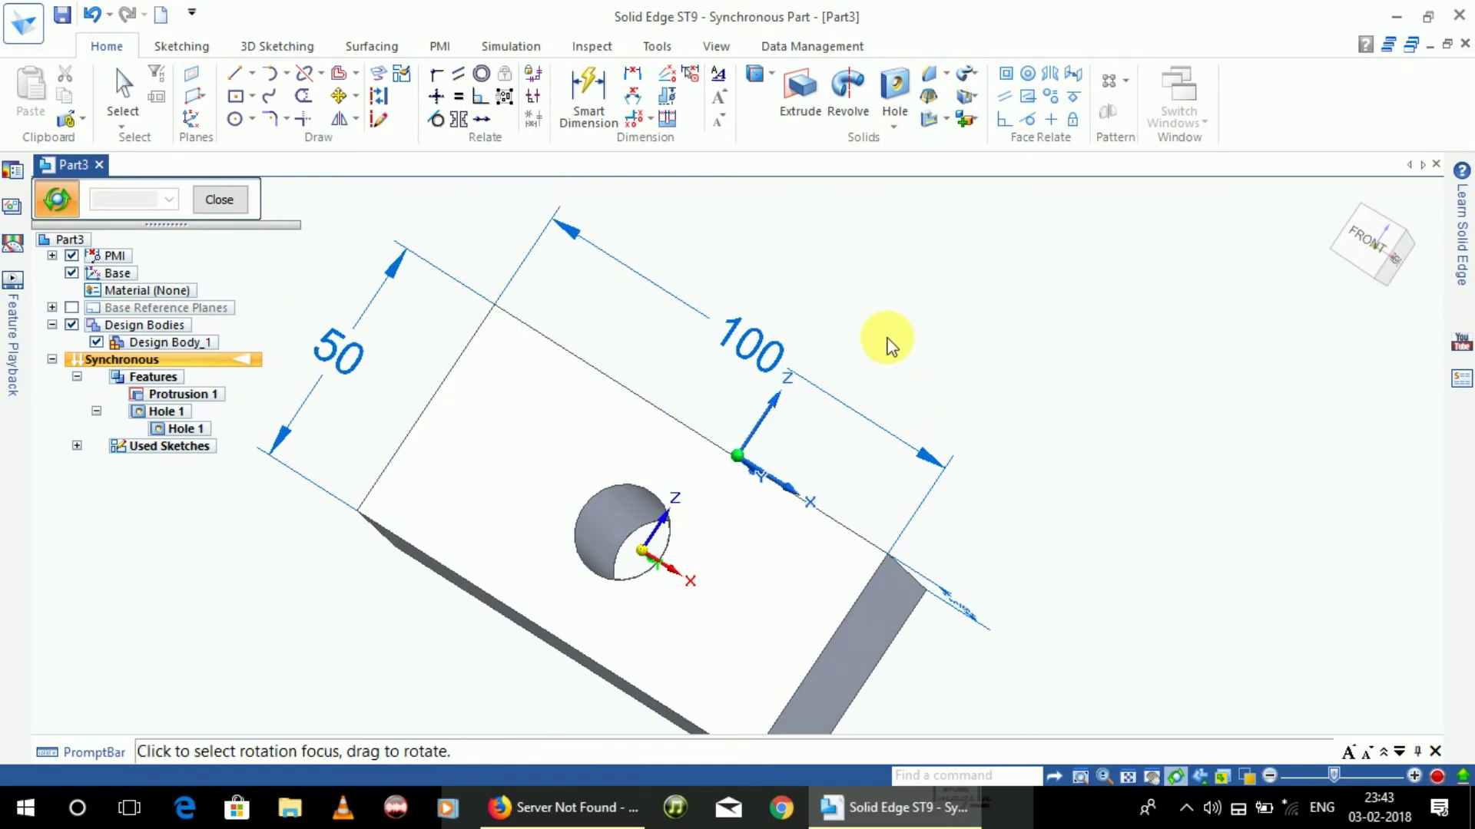
left_click_drag(767, 274, 768, 306)
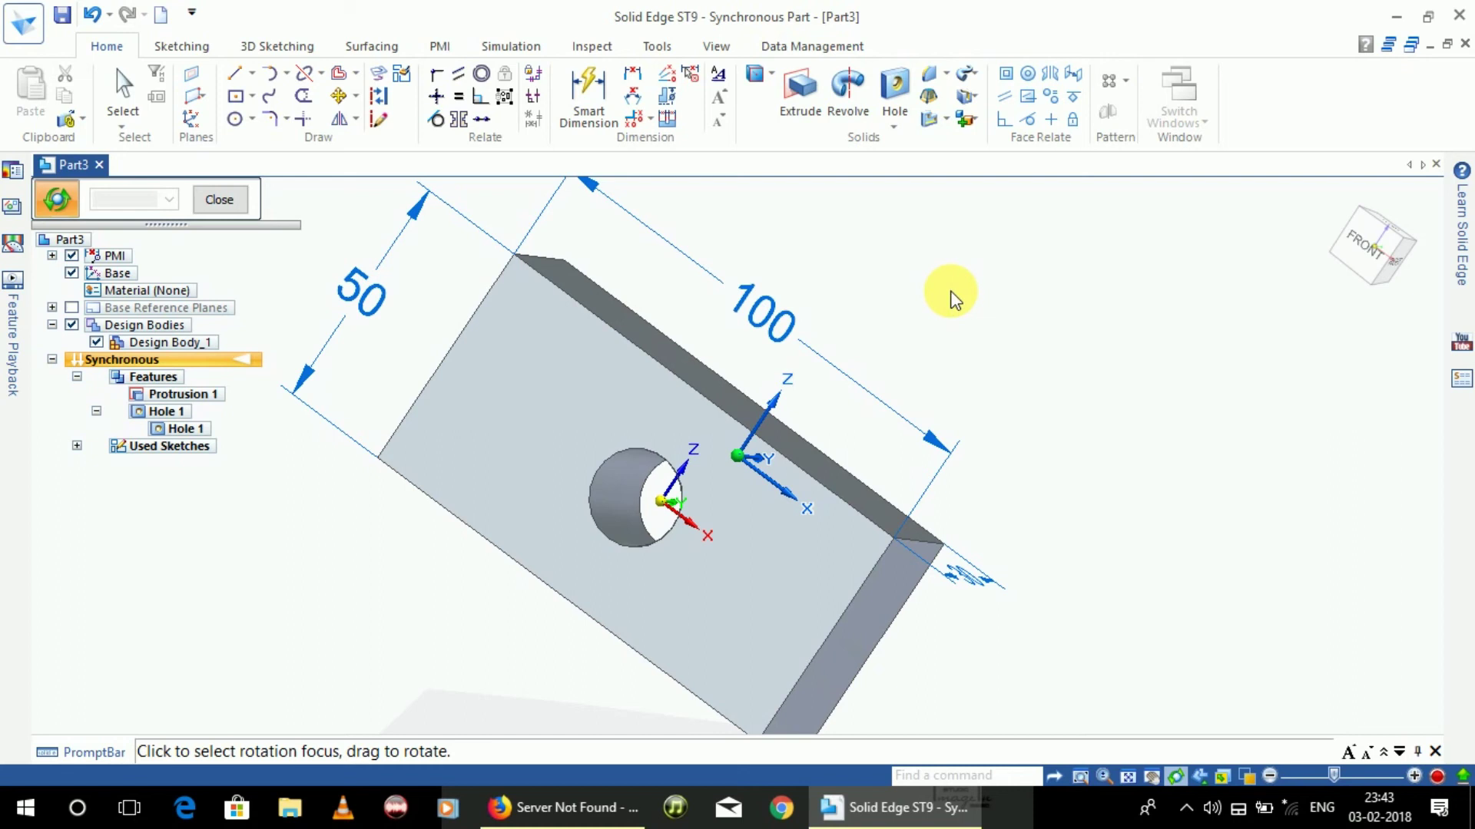